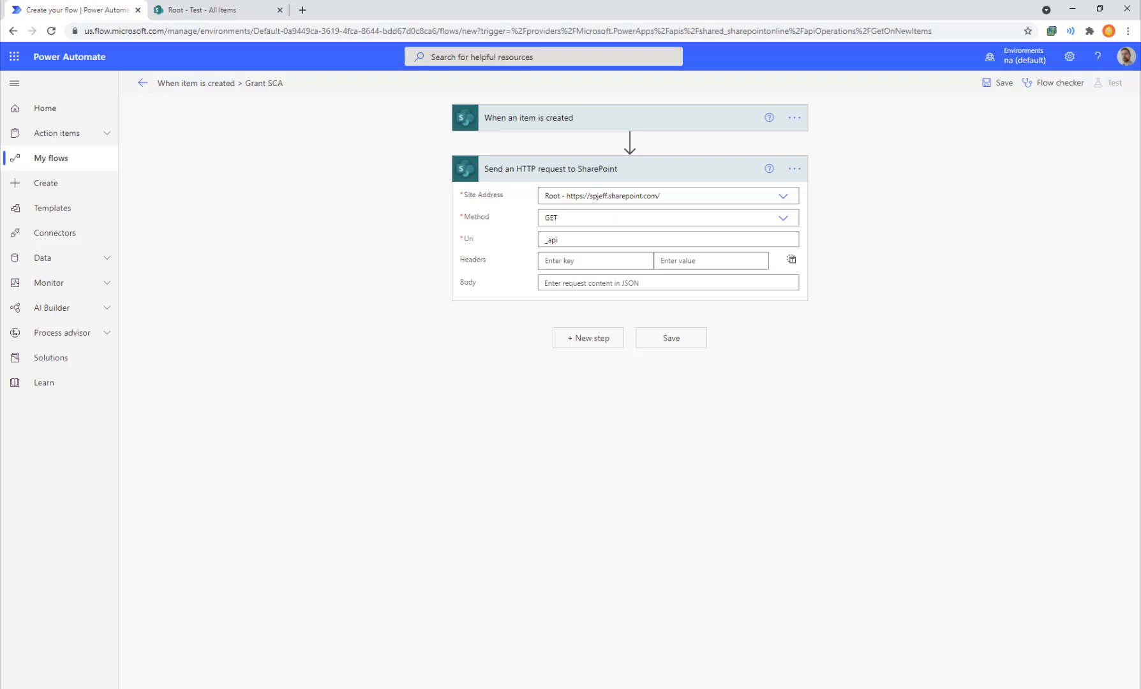
- In the Stack Overflow answer, select the ensureUser function code and the word ensureuser
{"action": "key", "text": "alt+Tab"}
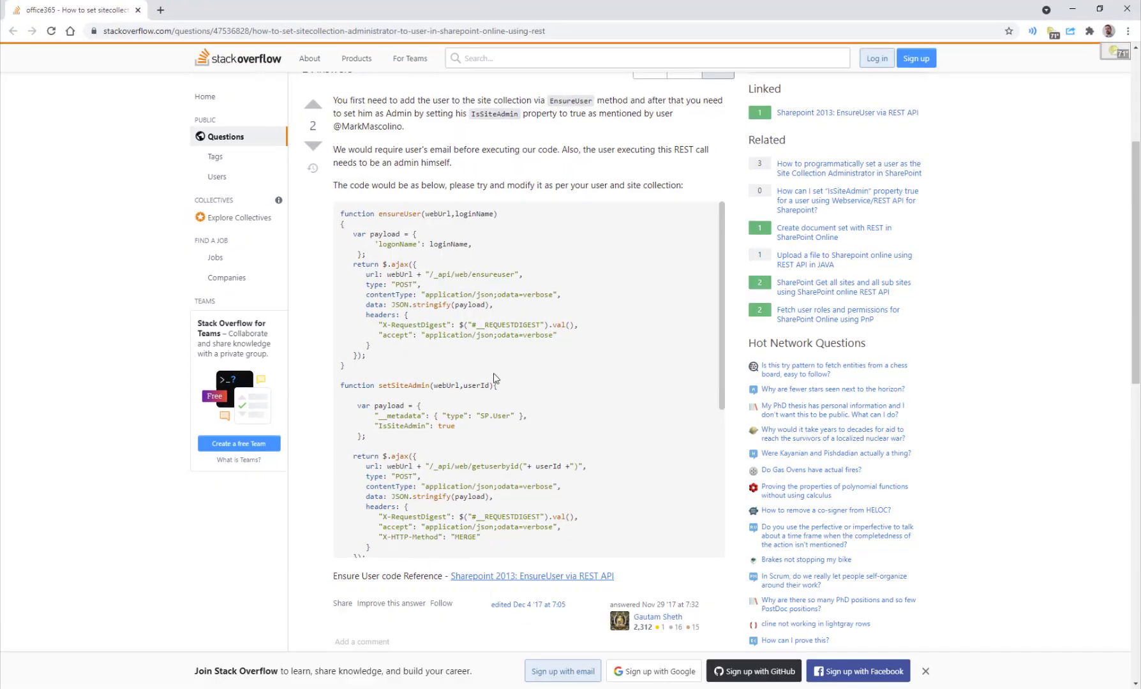
{"action": "left_click_drag", "start_coordinate": [413, 369], "coordinate": [338, 214]}
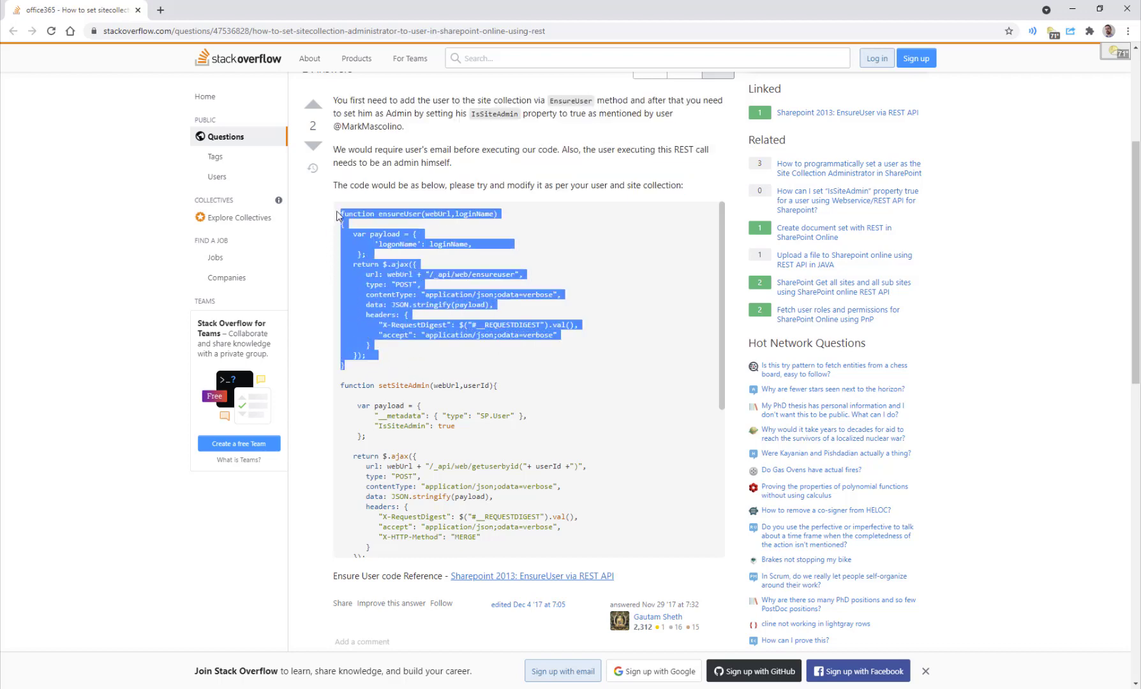
{"action": "left_click", "coordinate": [476, 265]}
{"action": "double_click", "coordinate": [494, 275]}
{"action": "scroll", "coordinate": [555, 275], "scroll_direction": "down", "scroll_amount": 2}
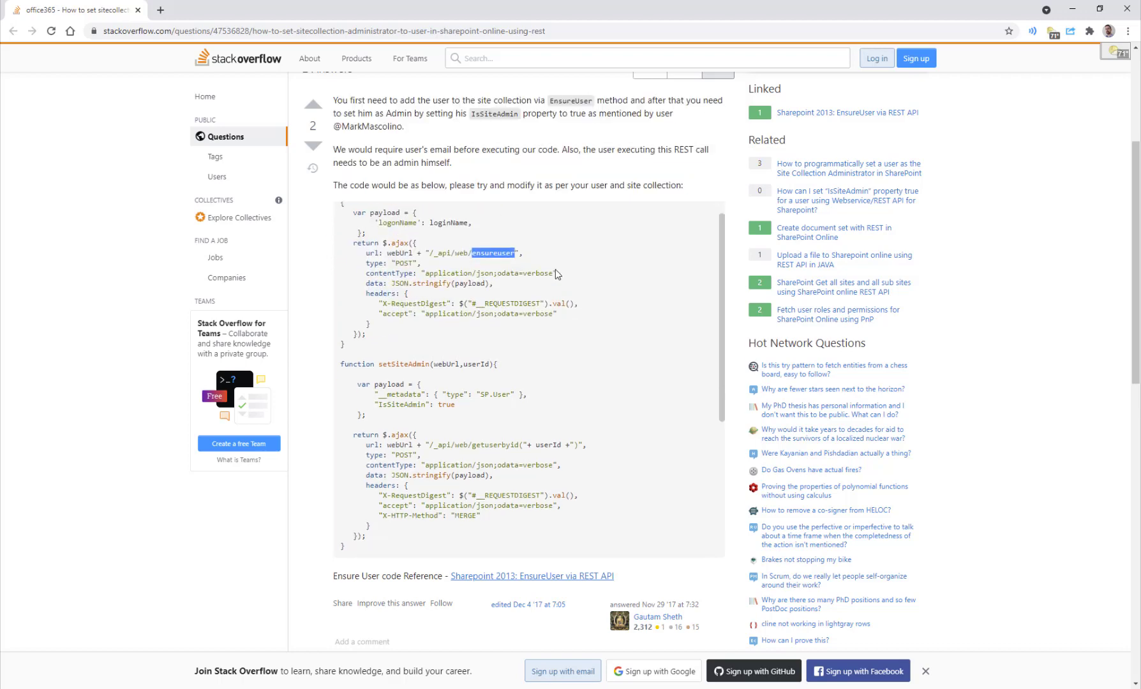
{"action": "scroll", "coordinate": [555, 269], "scroll_direction": "up", "scroll_amount": 1}
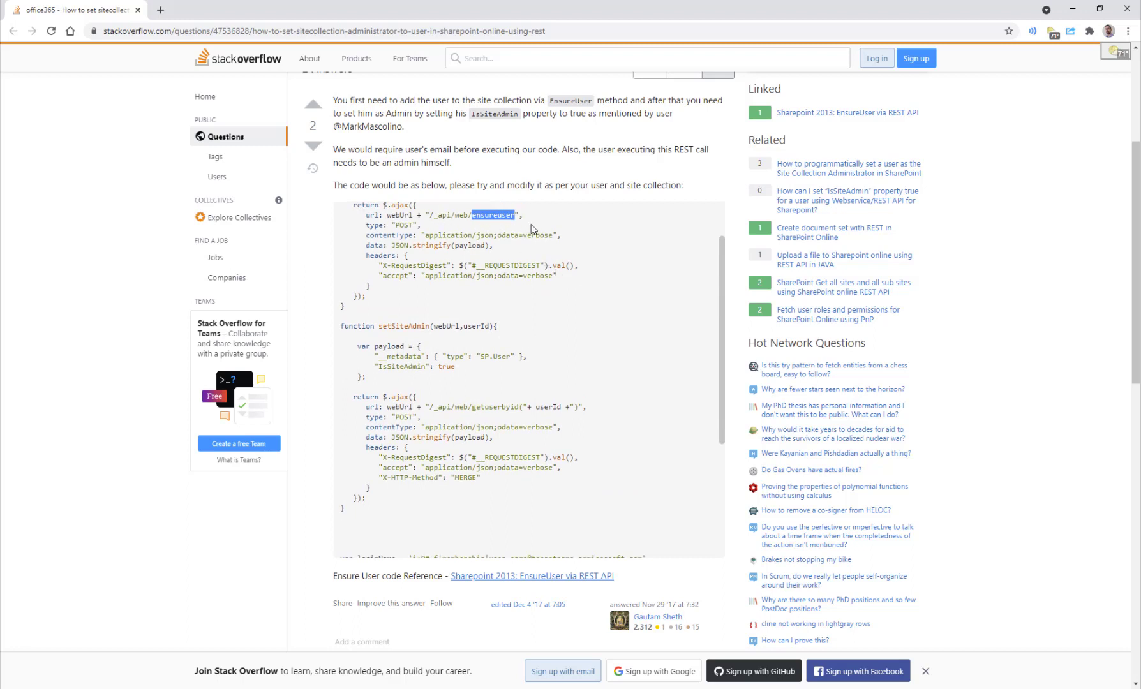
- Review the remaining answer code, including the IsSiteAdmin request, and return to Power Automate
{"action": "mouse_move", "coordinate": [540, 228]}
{"action": "left_mouse_down"}
{"action": "mouse_move", "coordinate": [521, 202]}
{"action": "mouse_move", "coordinate": [495, 239]}
{"action": "left_mouse_up"}
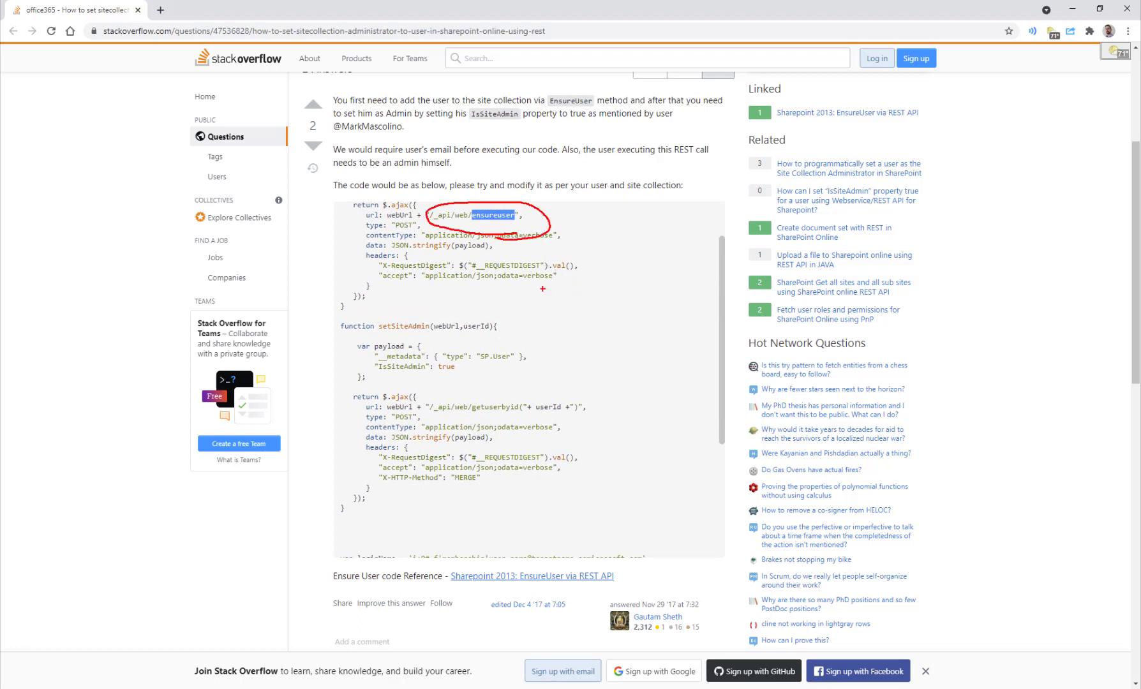
{"action": "left_click_drag", "start_coordinate": [566, 345], "coordinate": [493, 279]}
{"action": "key", "text": "Escape"}
{"action": "mouse_move", "coordinate": [350, 335]}
{"action": "left_mouse_down"}
{"action": "mouse_move", "coordinate": [548, 389]}
{"action": "mouse_move", "coordinate": [613, 445]}
{"action": "left_mouse_up"}
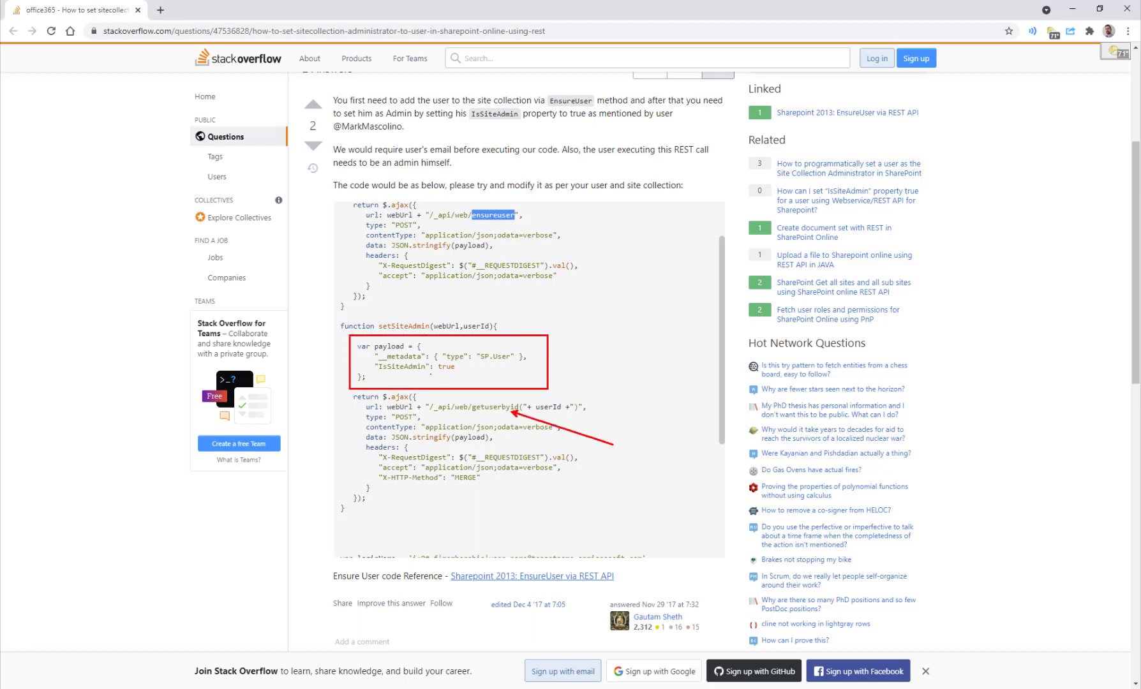
{"action": "left_click_drag", "start_coordinate": [377, 374], "coordinate": [490, 375]}
{"action": "left_click_drag", "start_coordinate": [345, 196], "coordinate": [551, 227]}
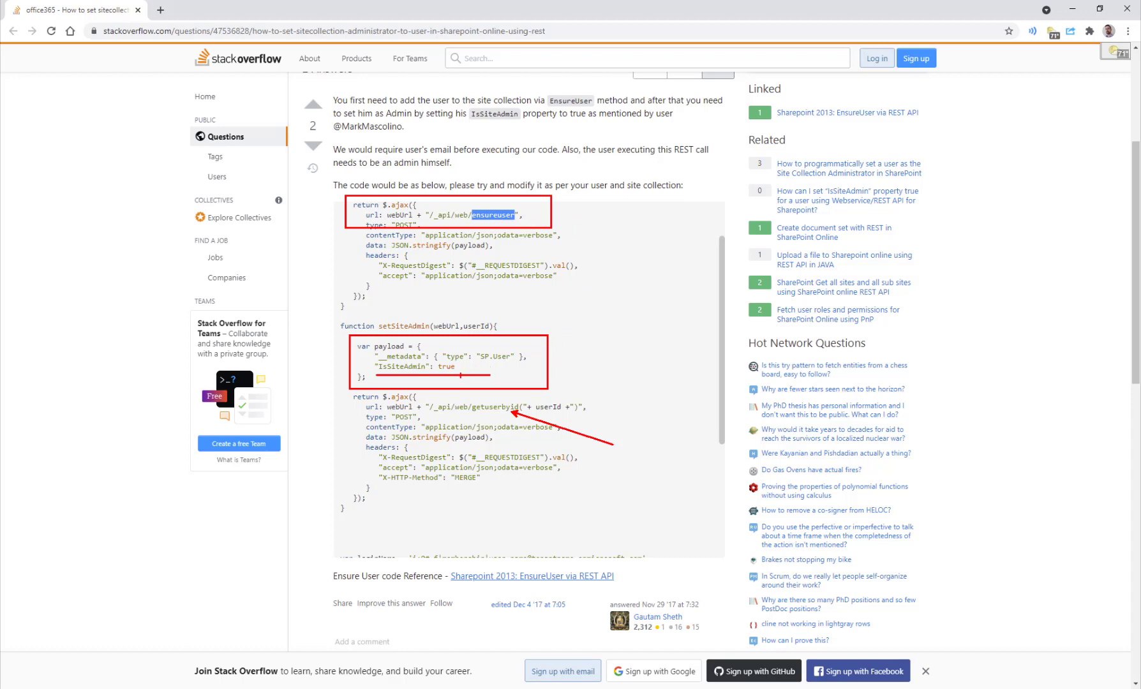
{"action": "key", "text": "Escape"}
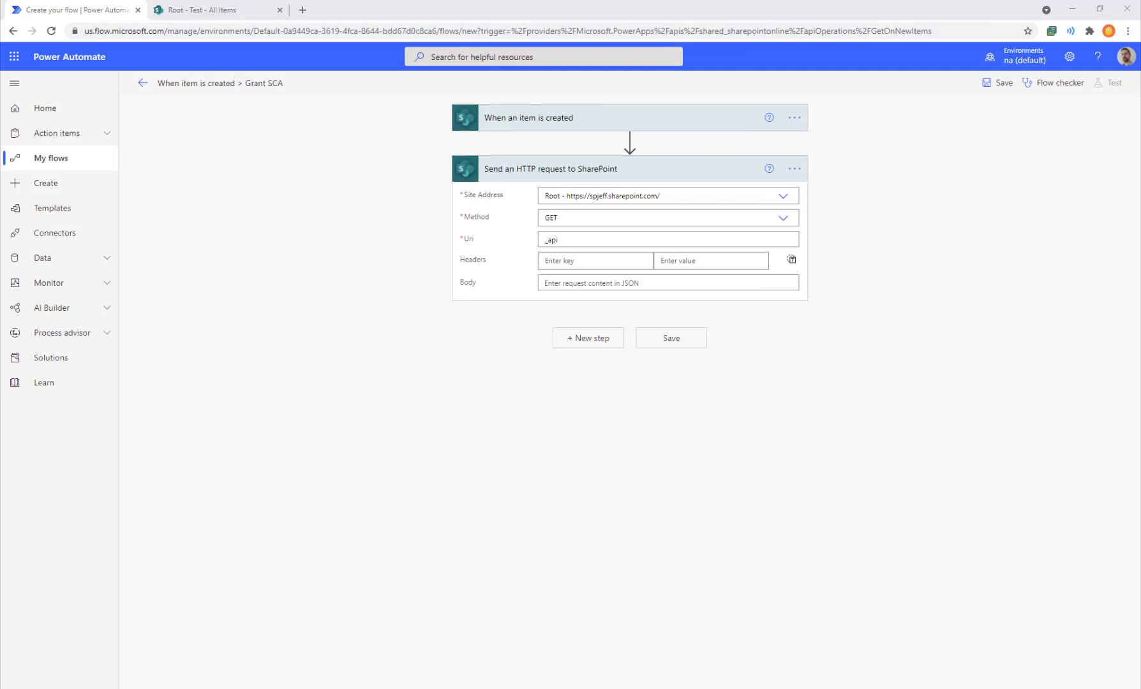
- Confirm the trigger watches the Root site's Test list, then open that list in SharePoint
{"action": "left_click", "coordinate": [582, 125]}
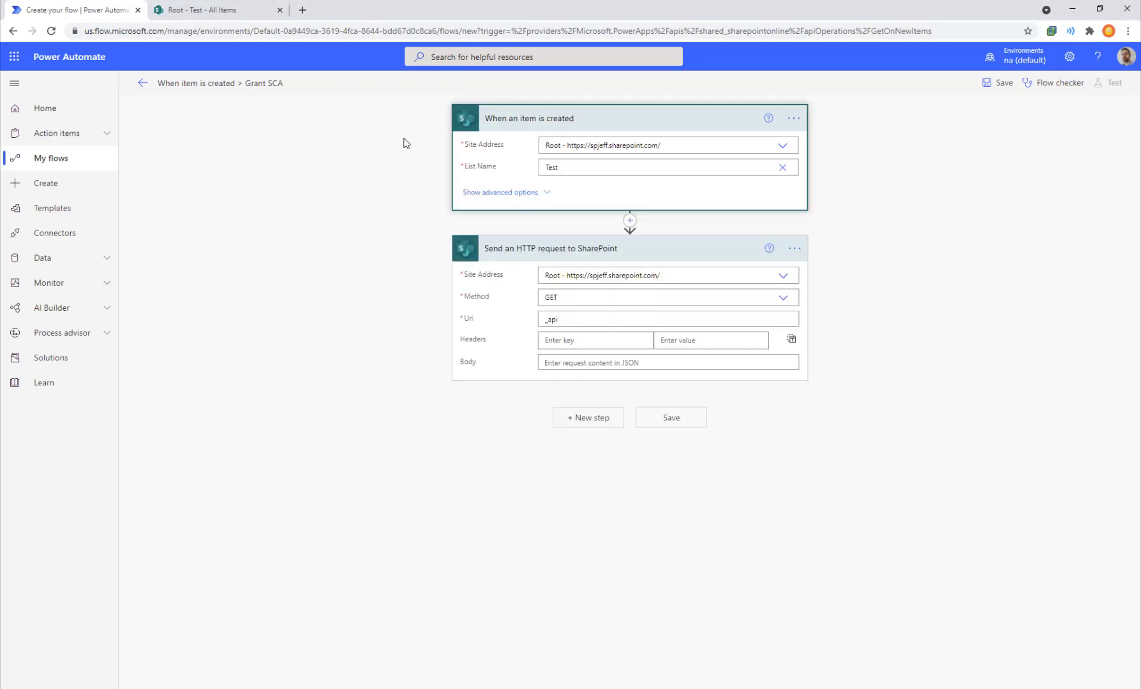
{"action": "left_click", "coordinate": [225, 10]}
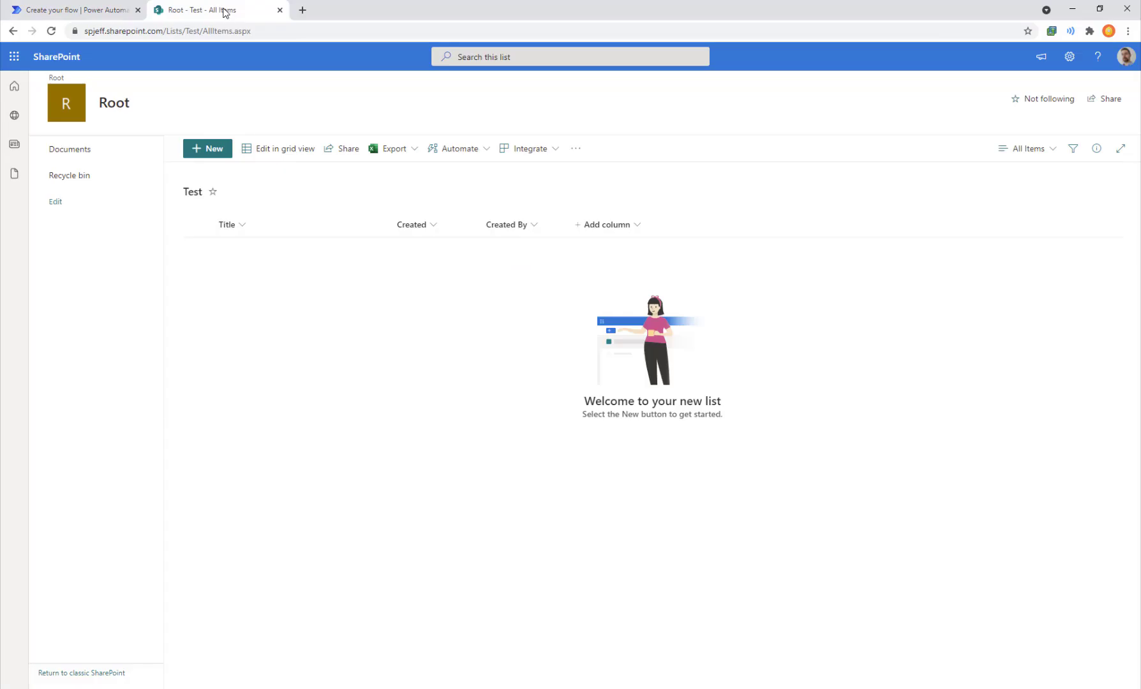
- Add a 'hello world' item to the Test list through grid view and select it
{"action": "left_click", "coordinate": [276, 153]}
{"action": "left_click", "coordinate": [252, 255]}
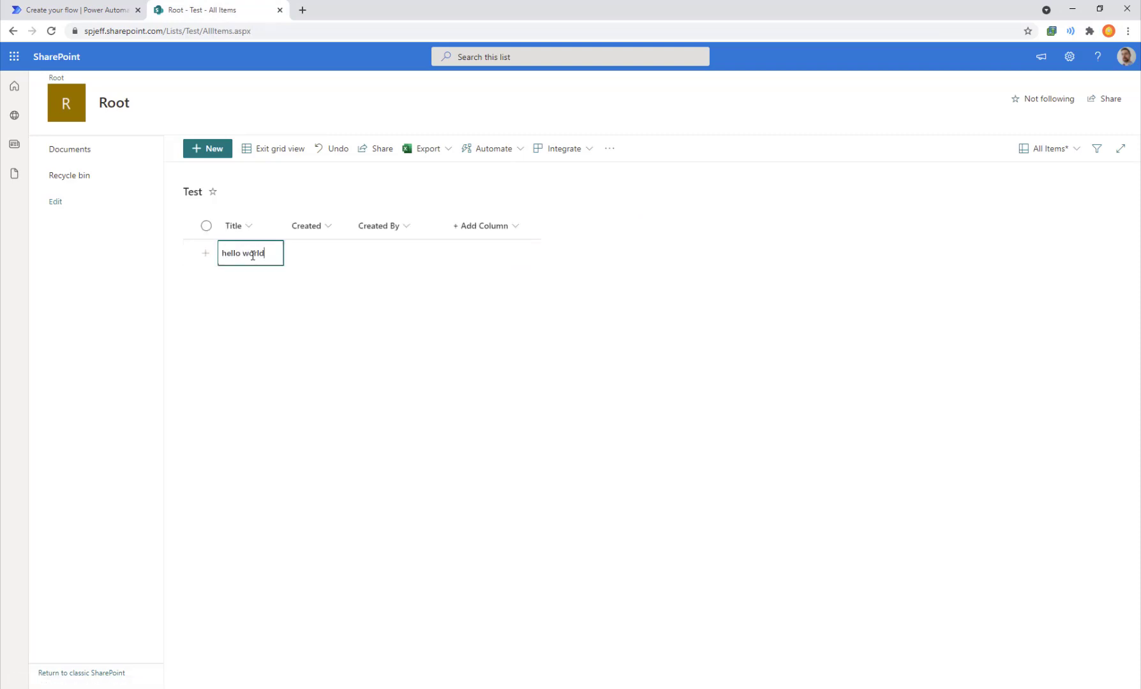
{"action": "left_click", "coordinate": [413, 325]}
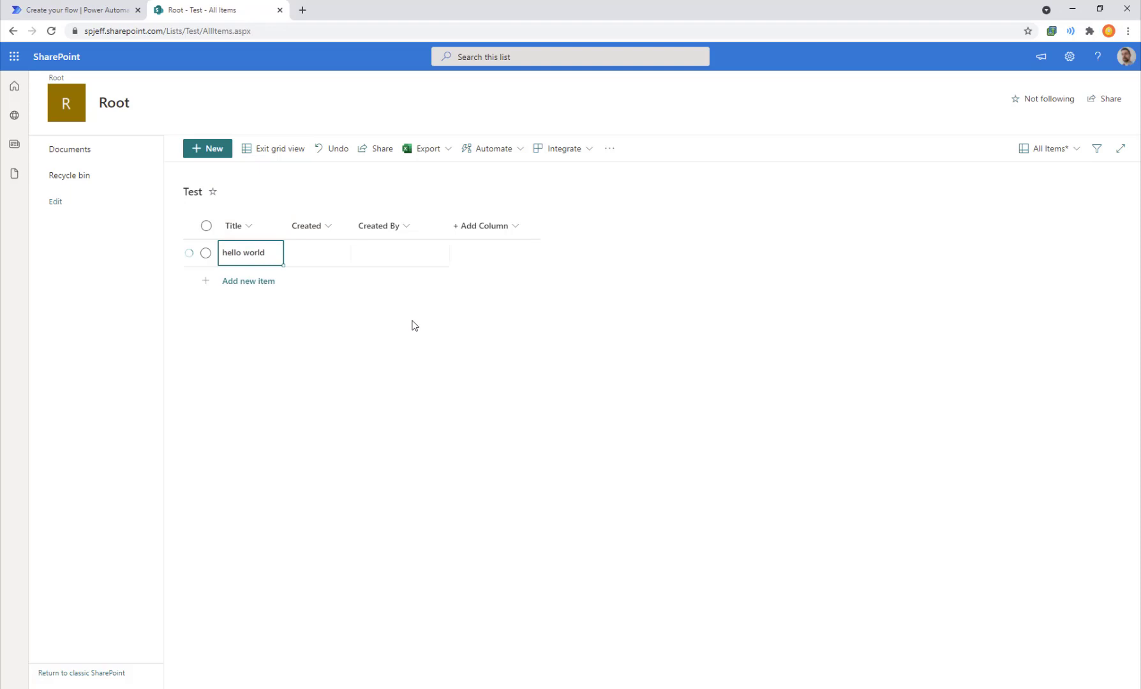
{"action": "left_click", "coordinate": [197, 251]}
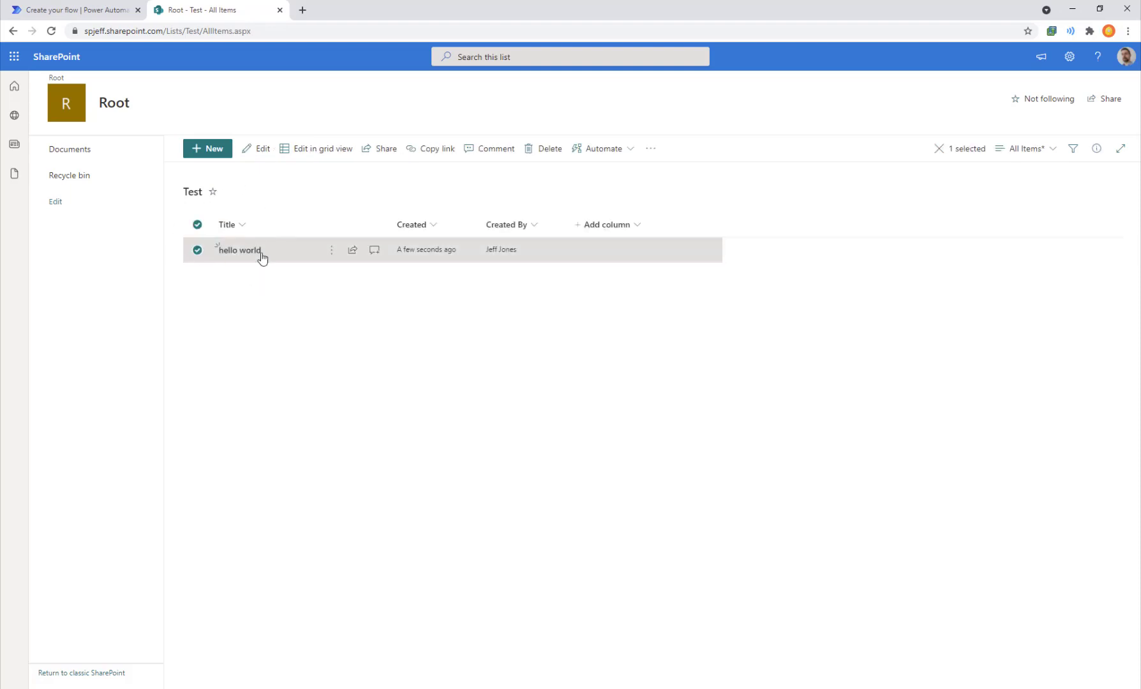
- Point the HTTP request at _api/web/ensureuser using POST, with the logonName JSON body pasted in
{"action": "left_click", "coordinate": [79, 11]}
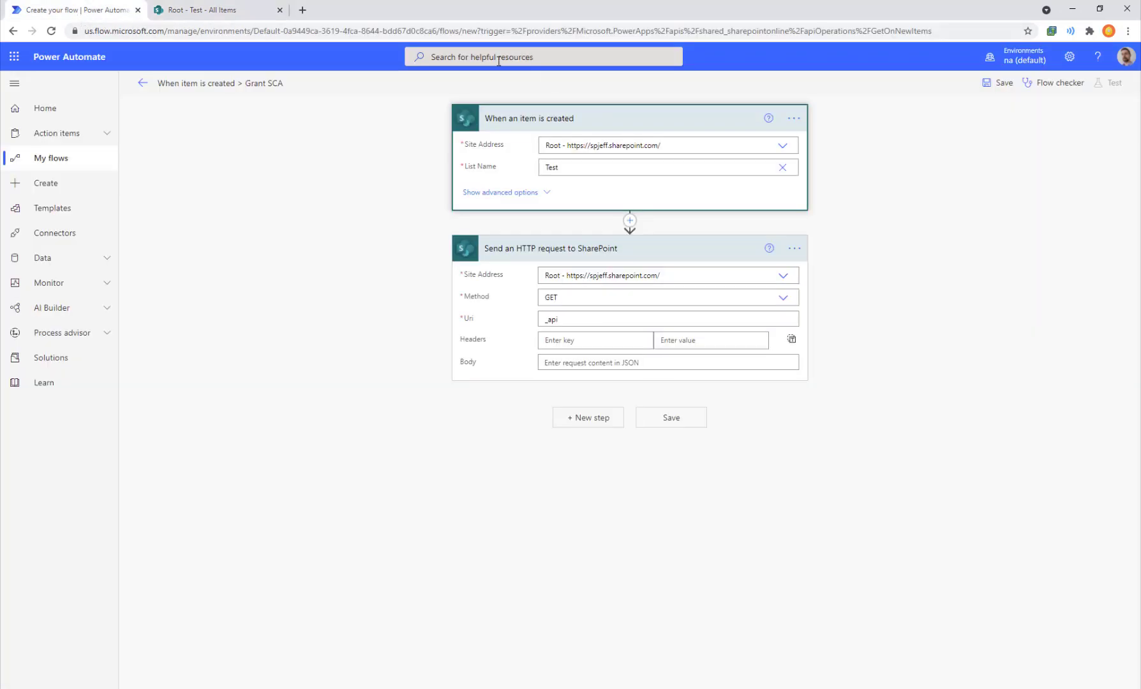
{"action": "left_click", "coordinate": [589, 321]}
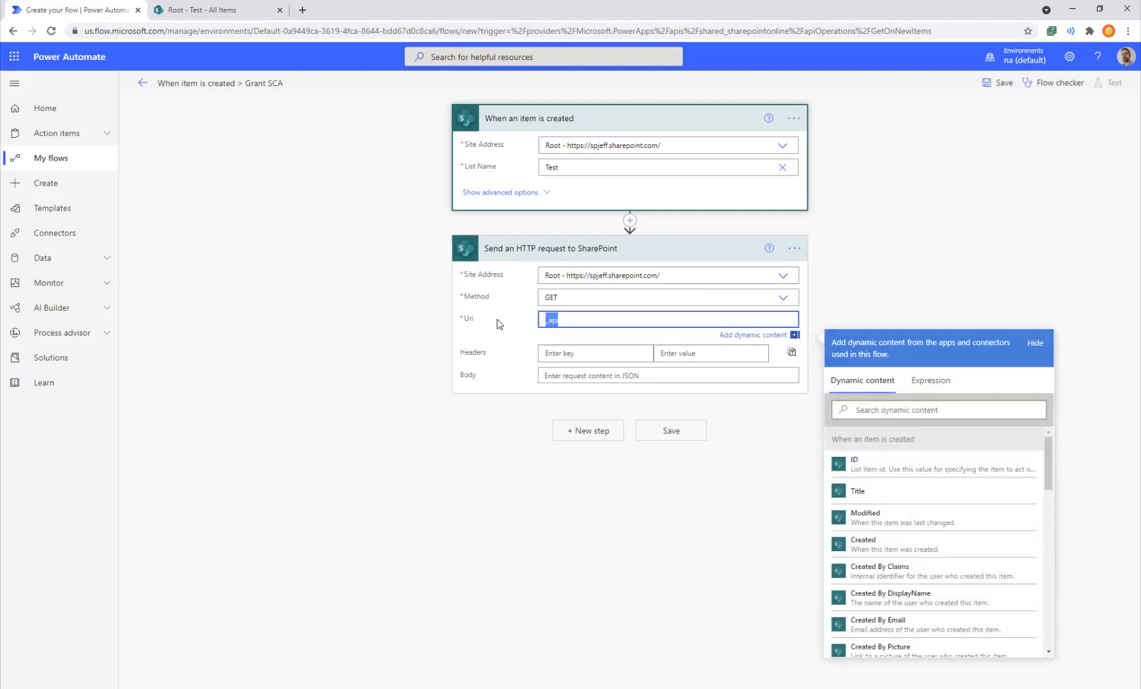
{"action": "type", "text": "/web/ensureuser"}
{"action": "left_click", "coordinate": [770, 295]}
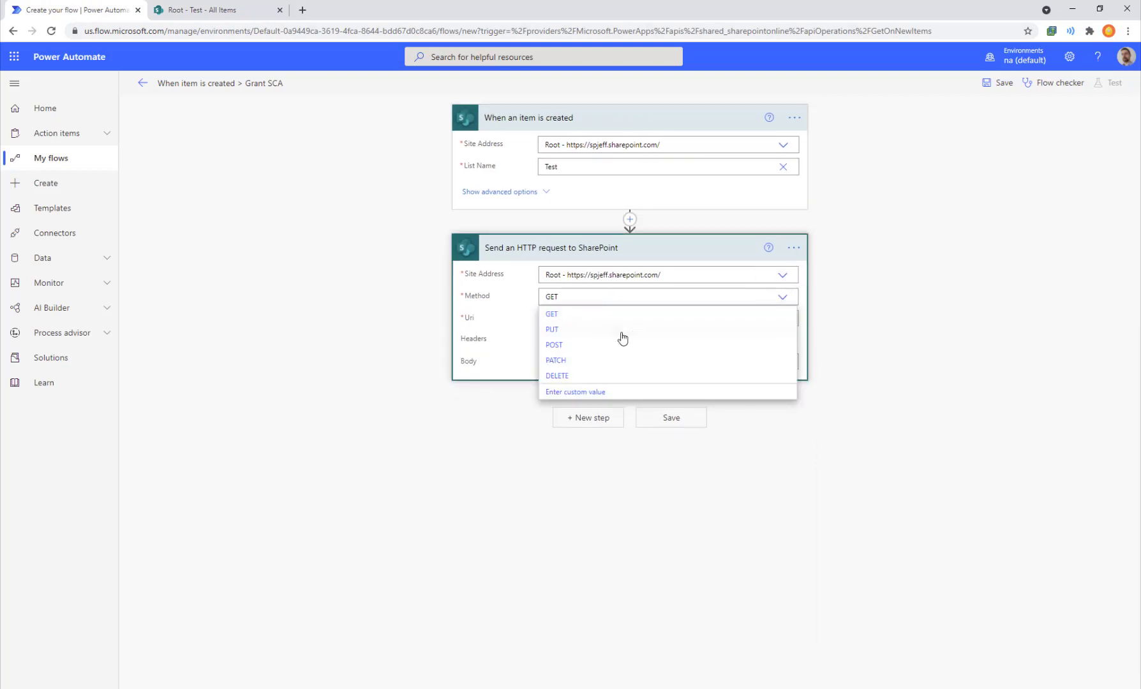
{"action": "left_click", "coordinate": [561, 346]}
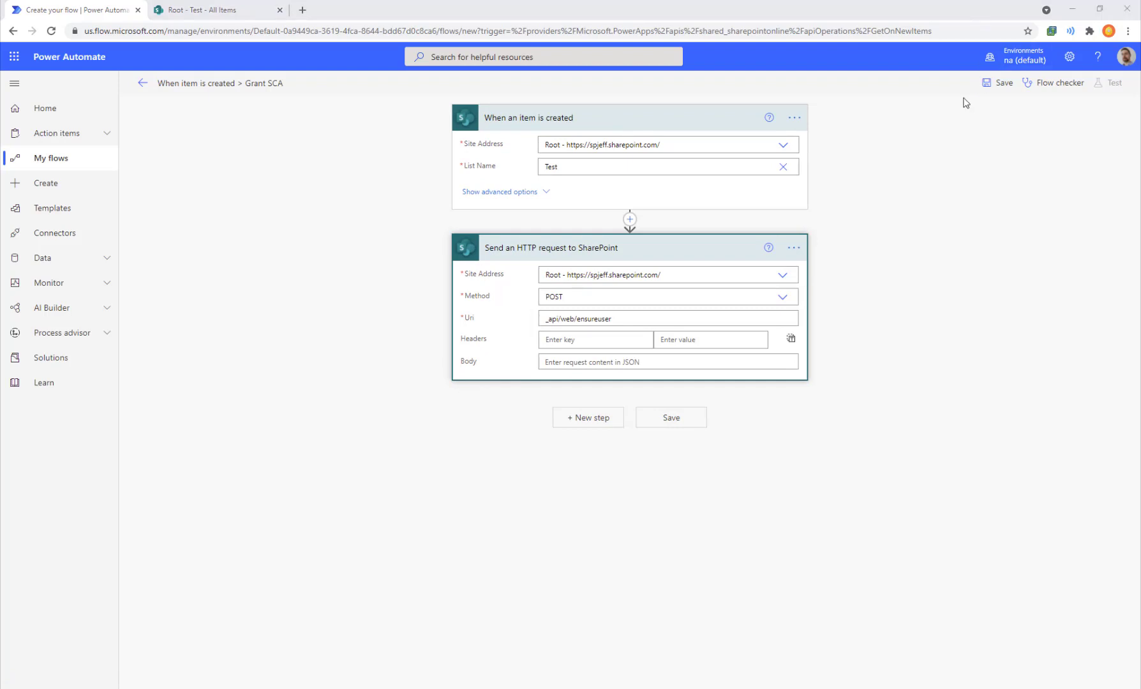
{"action": "type", "text": "{ 'logonName': loginName }"}
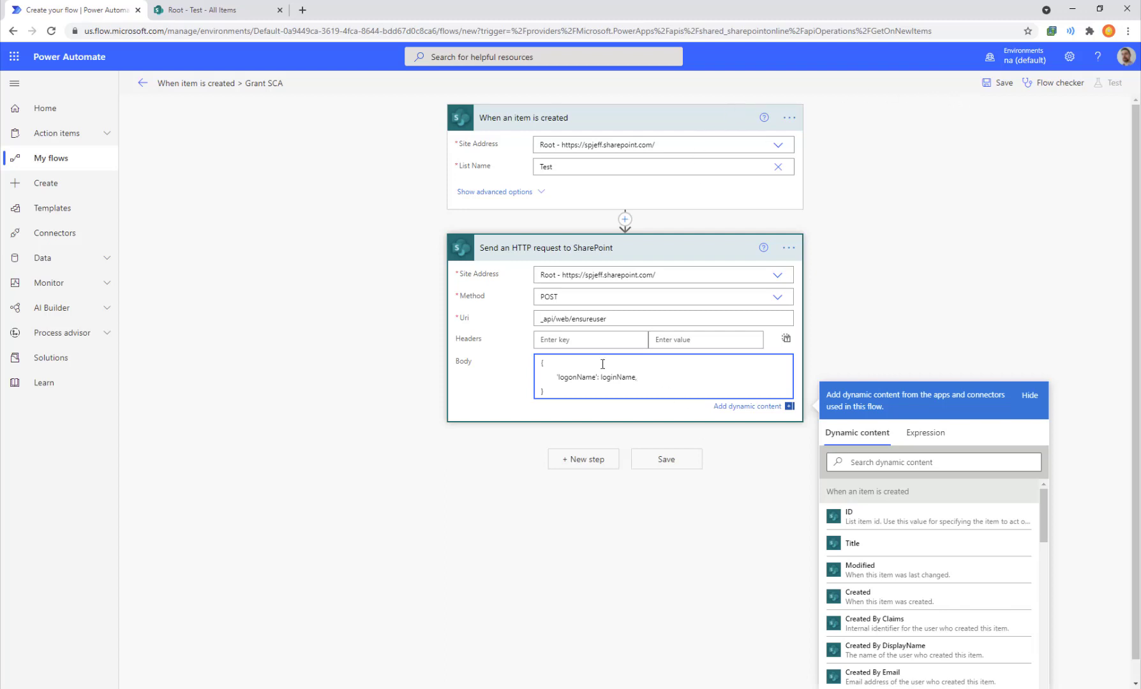
- Replace the single quotes around logonName in the body with double quotes
{"action": "double_click", "coordinate": [624, 377]}
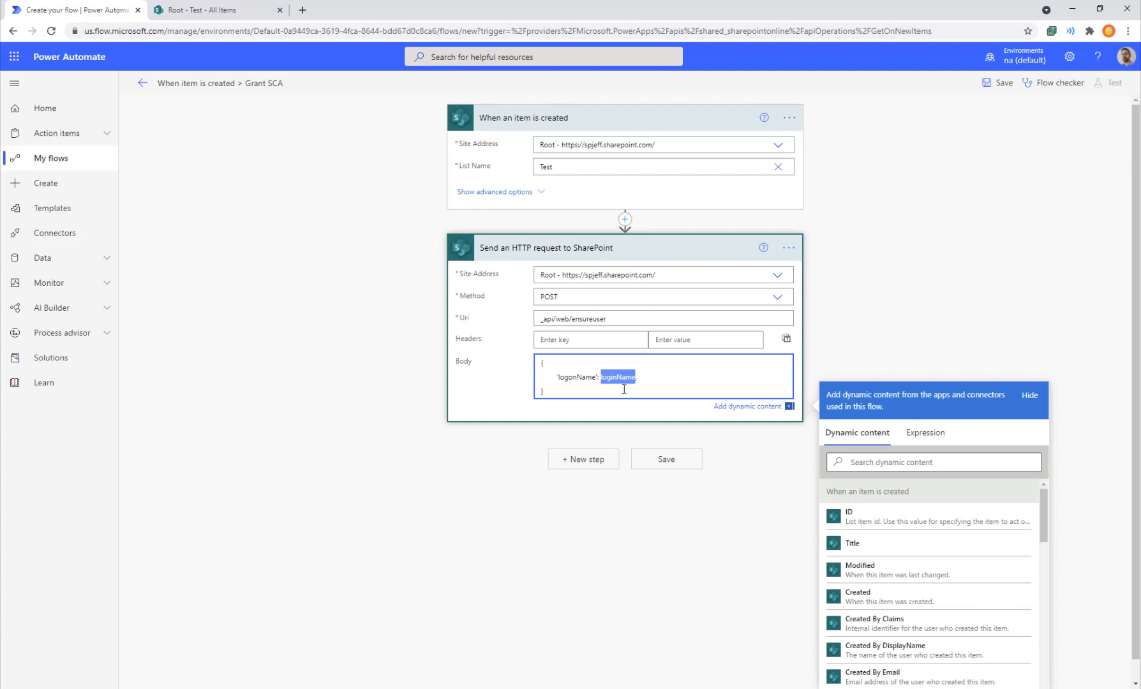
{"action": "left_click", "coordinate": [558, 377]}
{"action": "key", "text": "Delete"}
{"action": "type", "text": "\""}
{"action": "key", "text": "Right"}
{"action": "key", "text": "Right"}
{"action": "key", "text": "Right"}
{"action": "key", "text": "Right"}
{"action": "key", "text": "Right"}
{"action": "key", "text": "Right"}
{"action": "key", "text": "Right"}
{"action": "key", "text": "Right"}
{"action": "key", "text": "Right"}
{"action": "key", "text": "Delete"}
{"action": "type", "text": "\""}
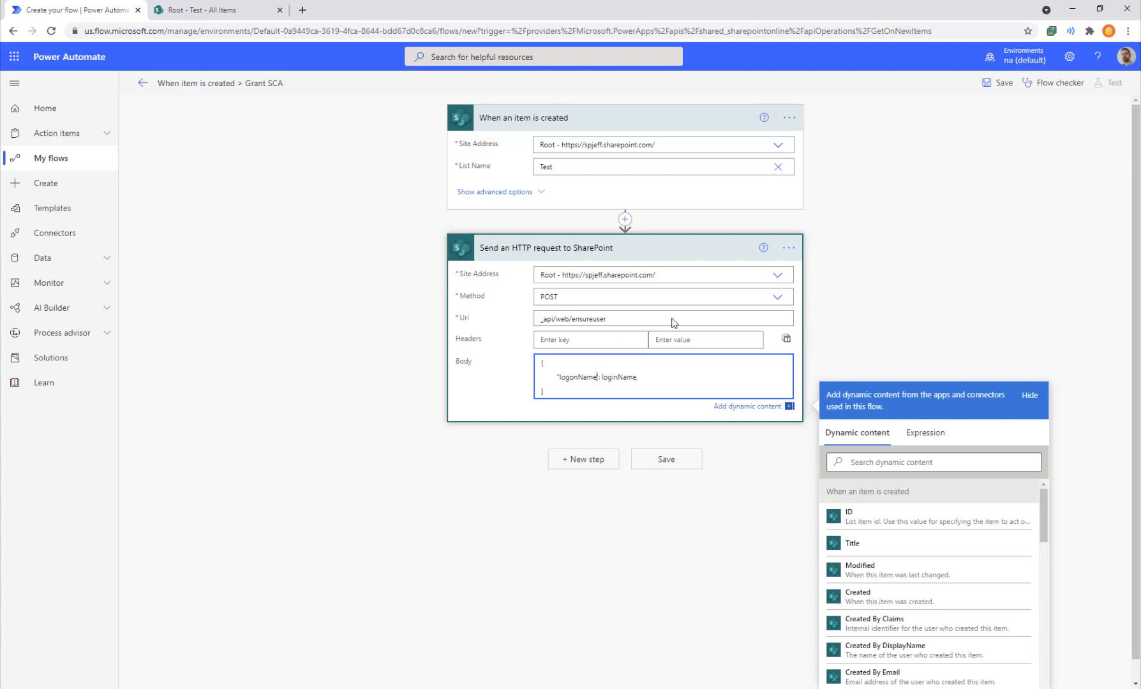
{"action": "key", "text": "Delete"}
{"action": "type", "text": "\""}
- Replace the loginName value with the Created By Email token and save the flow
{"action": "key", "text": "shift+End"}
{"action": "key", "text": "shift+End"}
{"action": "type", "text": "\""}
{"action": "scroll", "coordinate": [855, 348], "scroll_direction": "down", "scroll_amount": 1}
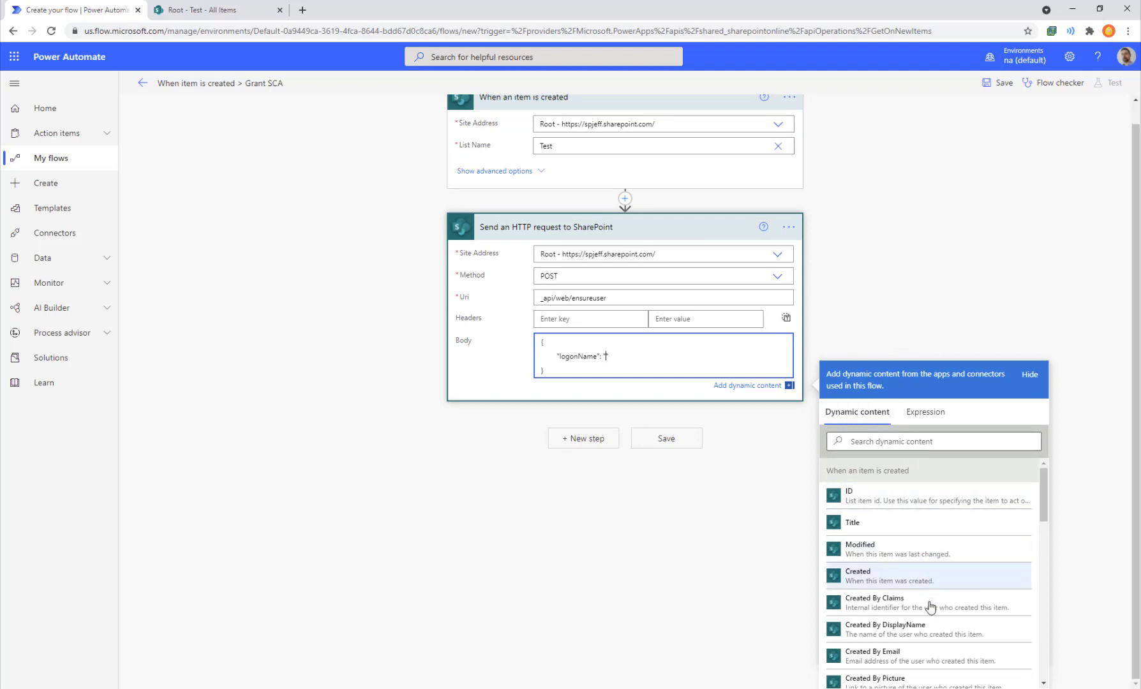
{"action": "left_click", "coordinate": [899, 658]}
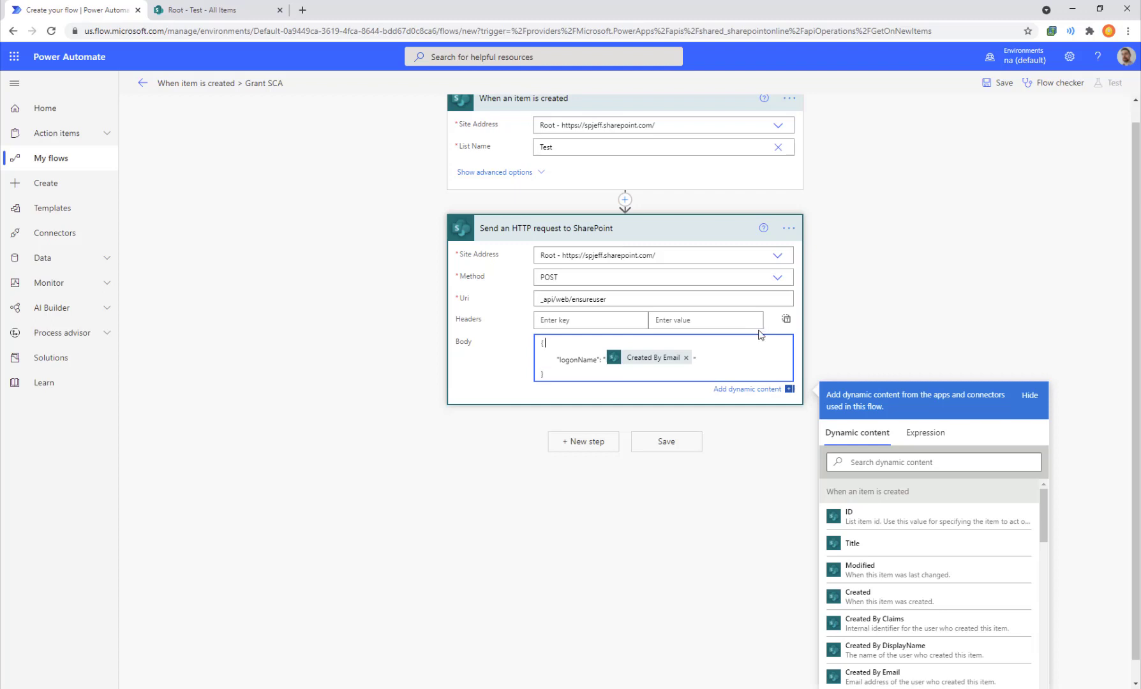
{"action": "left_click", "coordinate": [668, 448]}
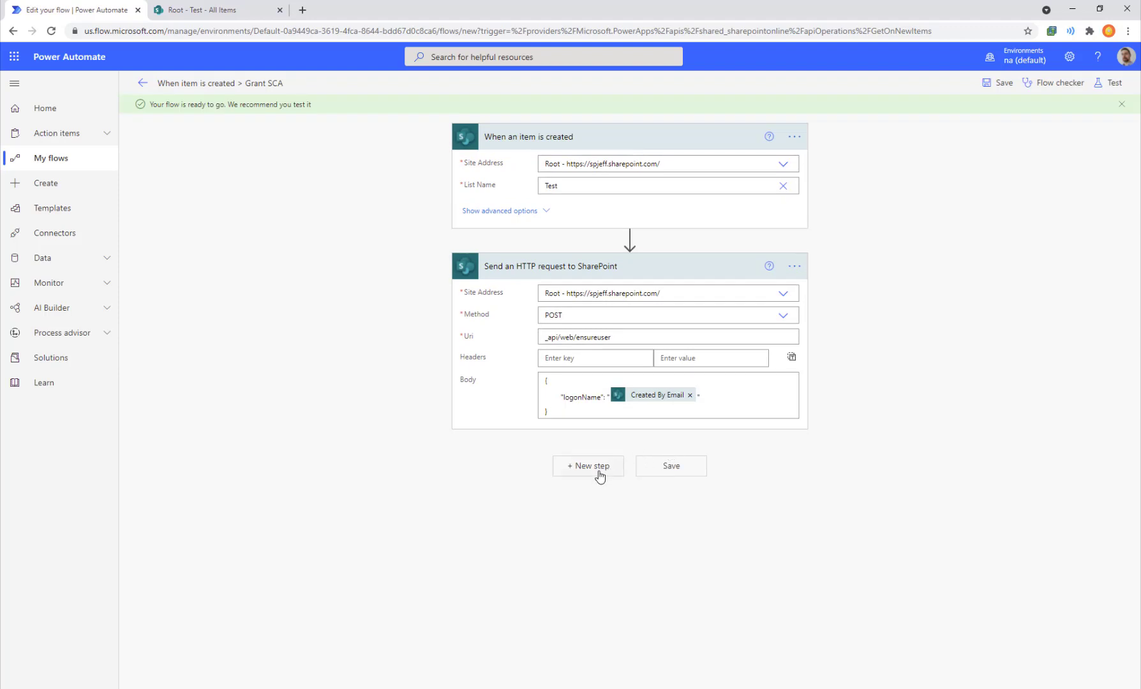
- Add a second SharePoint HTTP POST request to getuserbyid, using the ensureuser response body
{"action": "left_click", "coordinate": [593, 466]}
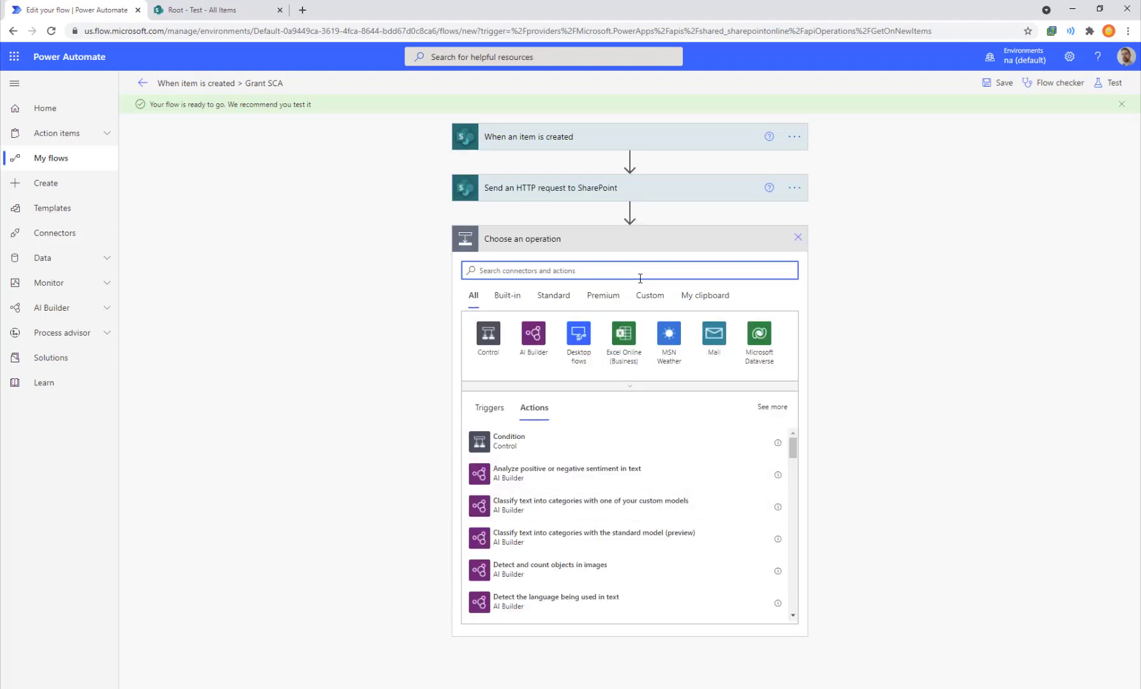
{"action": "type", "text": "http post"}
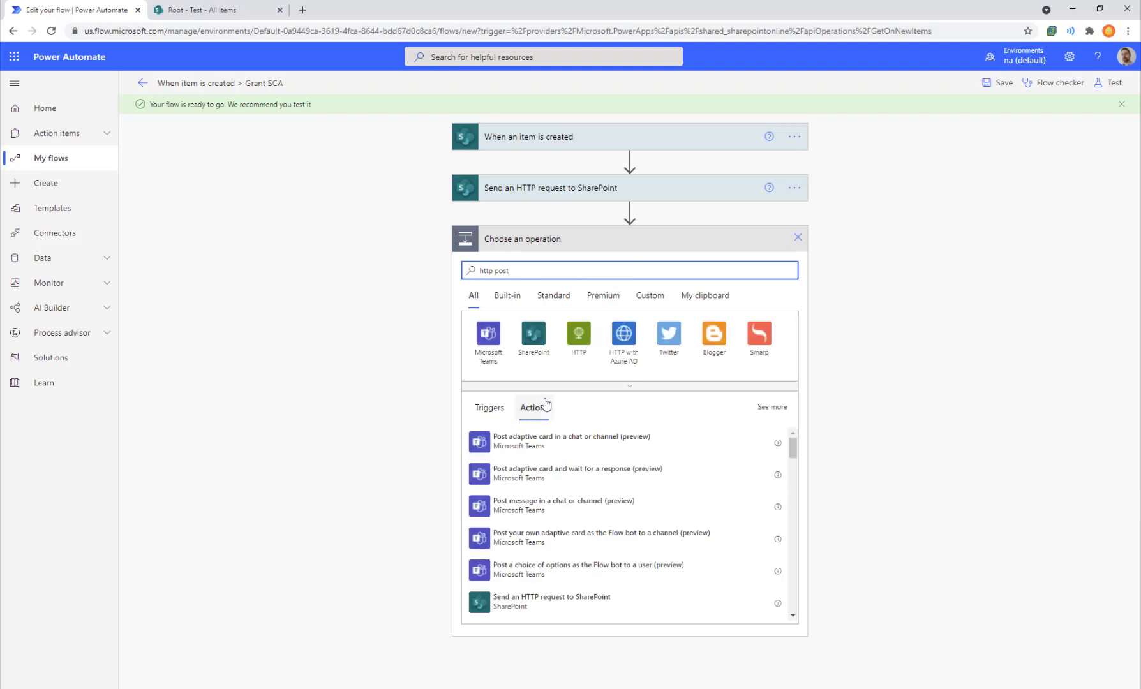
{"action": "left_click", "coordinate": [533, 605]}
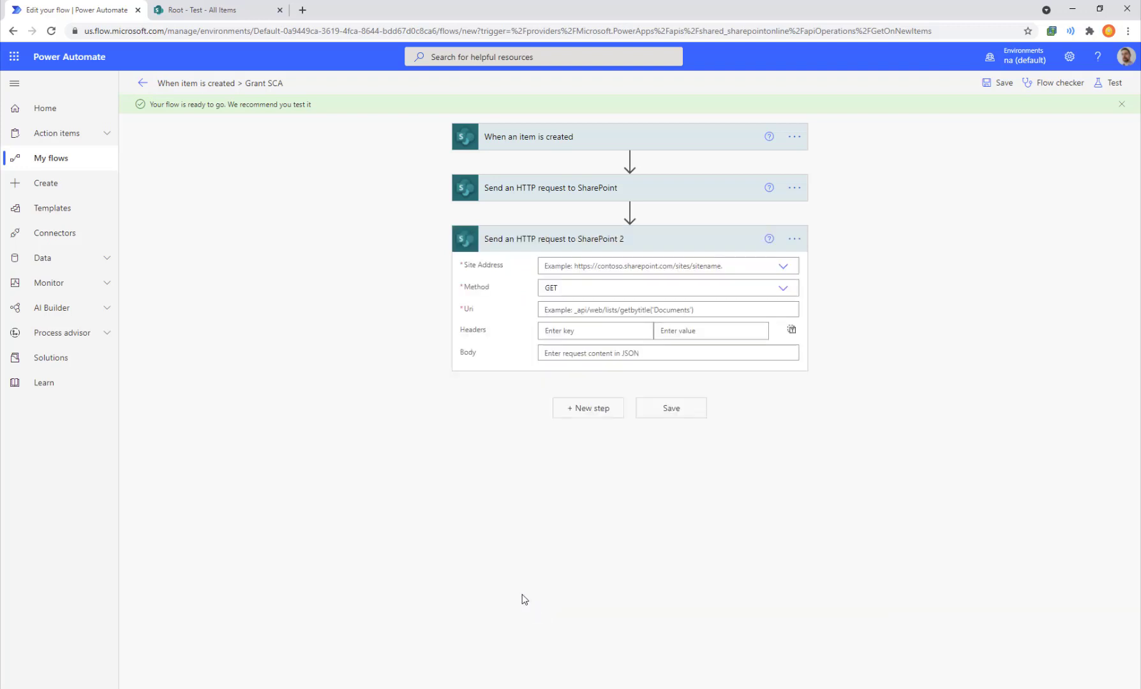
{"action": "left_click", "coordinate": [787, 291]}
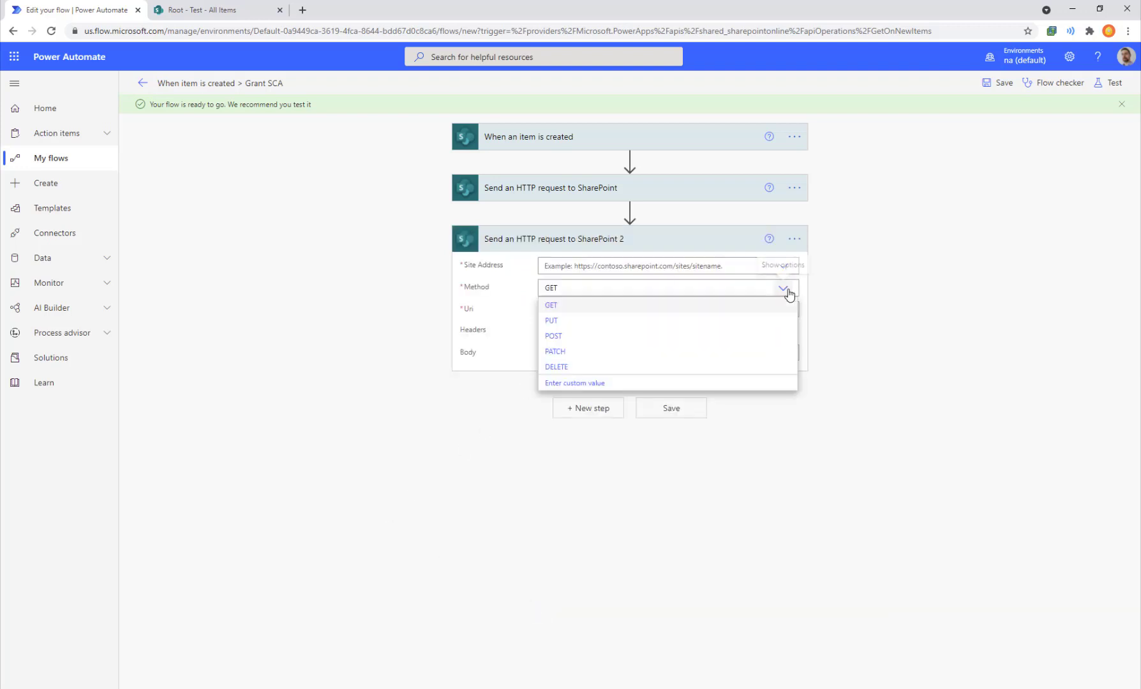
{"action": "left_click", "coordinate": [578, 336]}
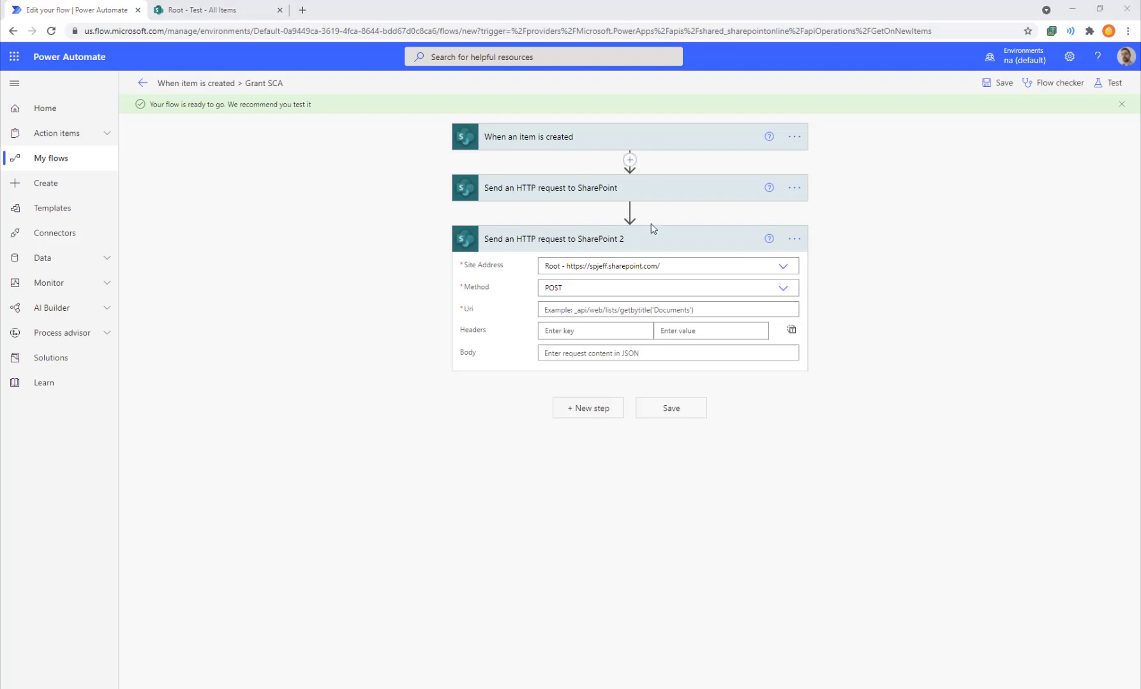
{"action": "left_click", "coordinate": [716, 311]}
{"action": "type", "text": "_api/web/getuserbyid("}
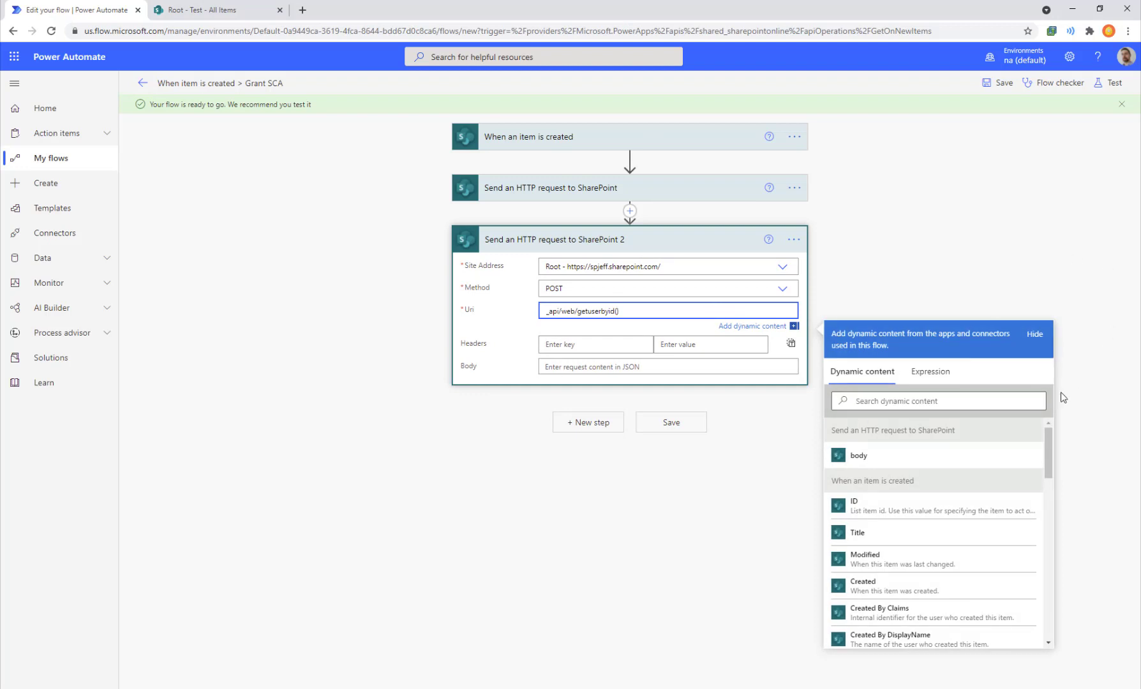
{"action": "left_click", "coordinate": [877, 455]}
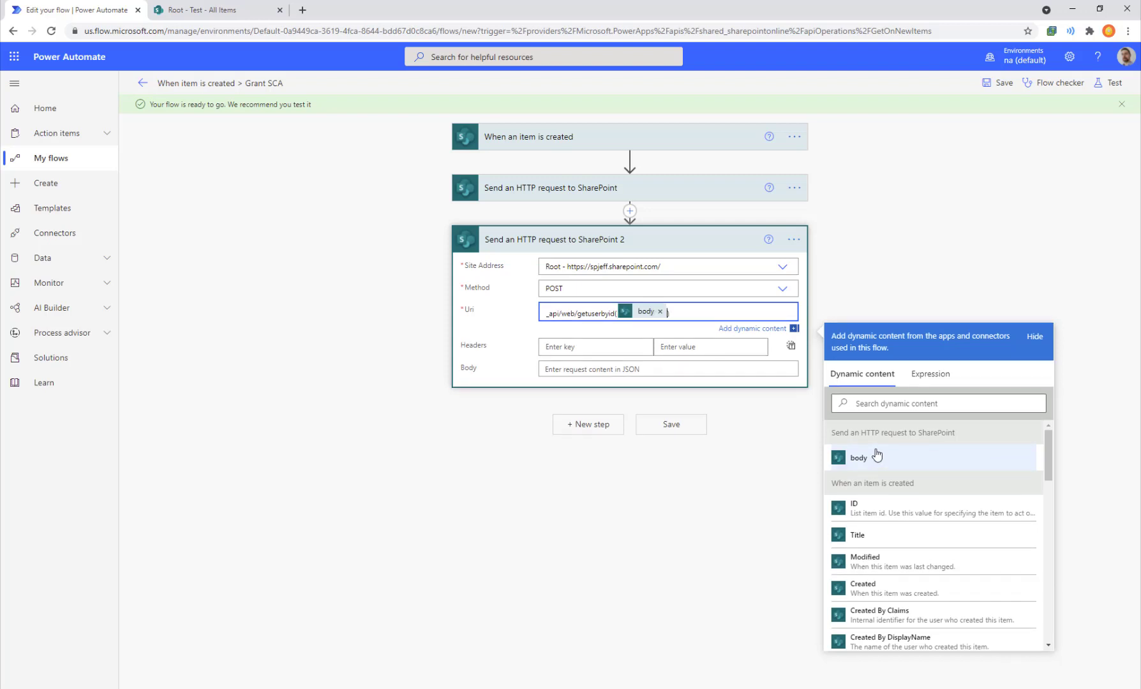
- Insert a Parse JSON action between the two HTTP requests
{"action": "left_click", "coordinate": [630, 211]}
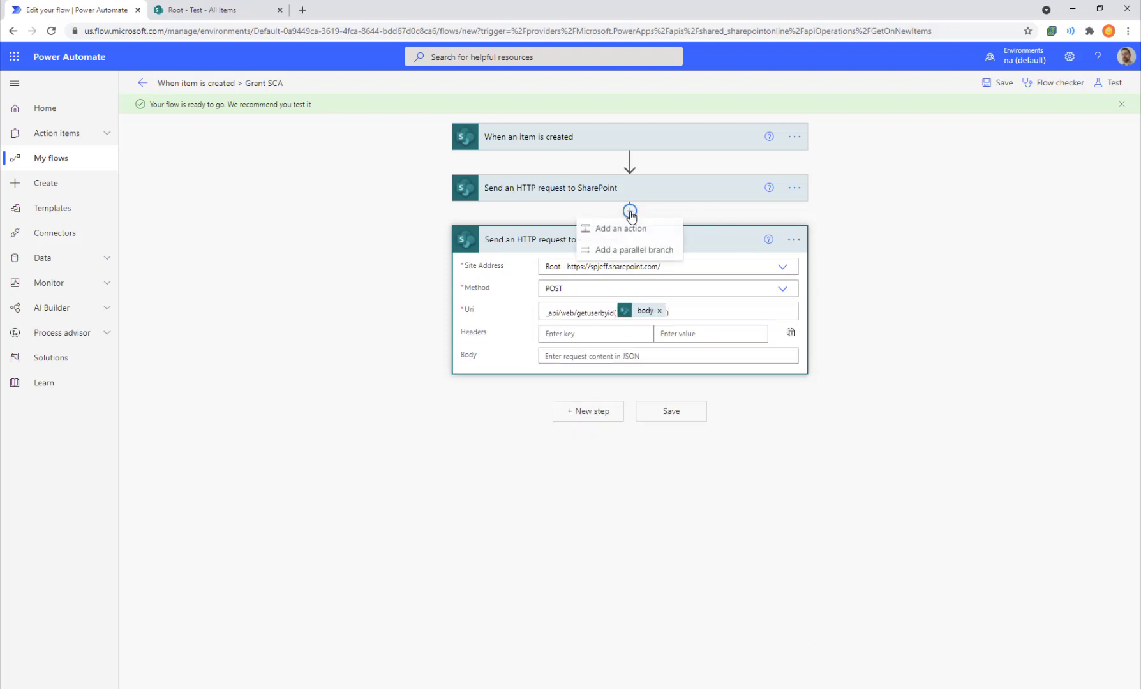
{"action": "left_click", "coordinate": [638, 238]}
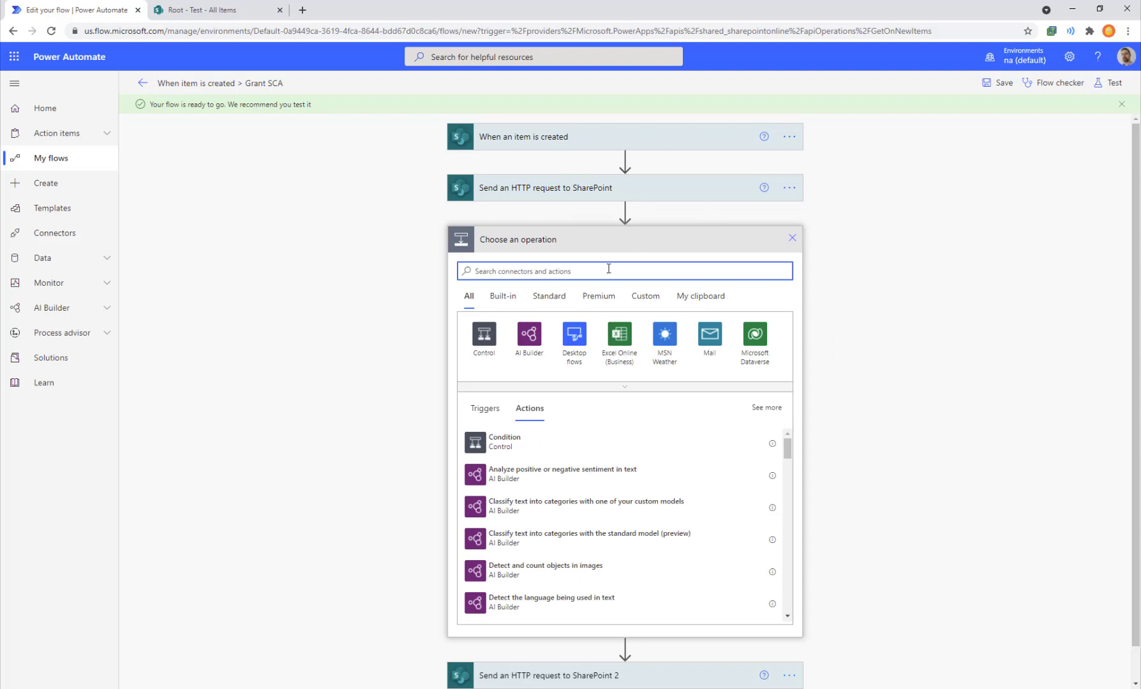
{"action": "type", "text": "json"}
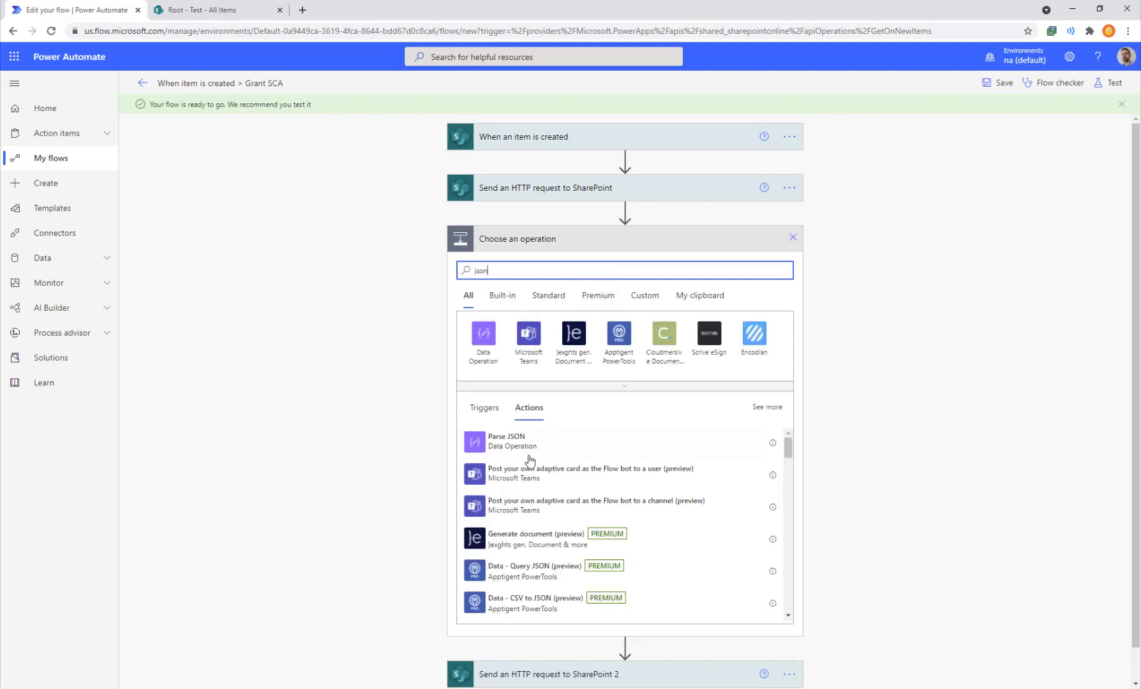
{"action": "left_click", "coordinate": [616, 429]}
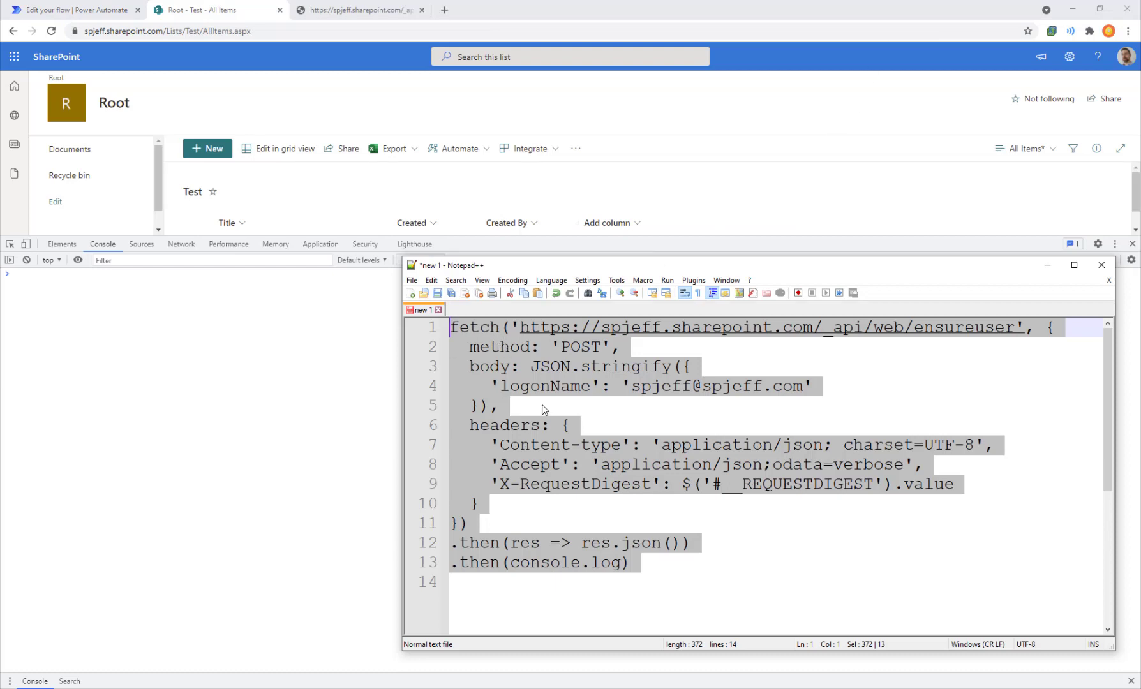
- Copy the ensureuser fetch code and run it in the DevTools Console
{"action": "left_click", "coordinate": [585, 397]}
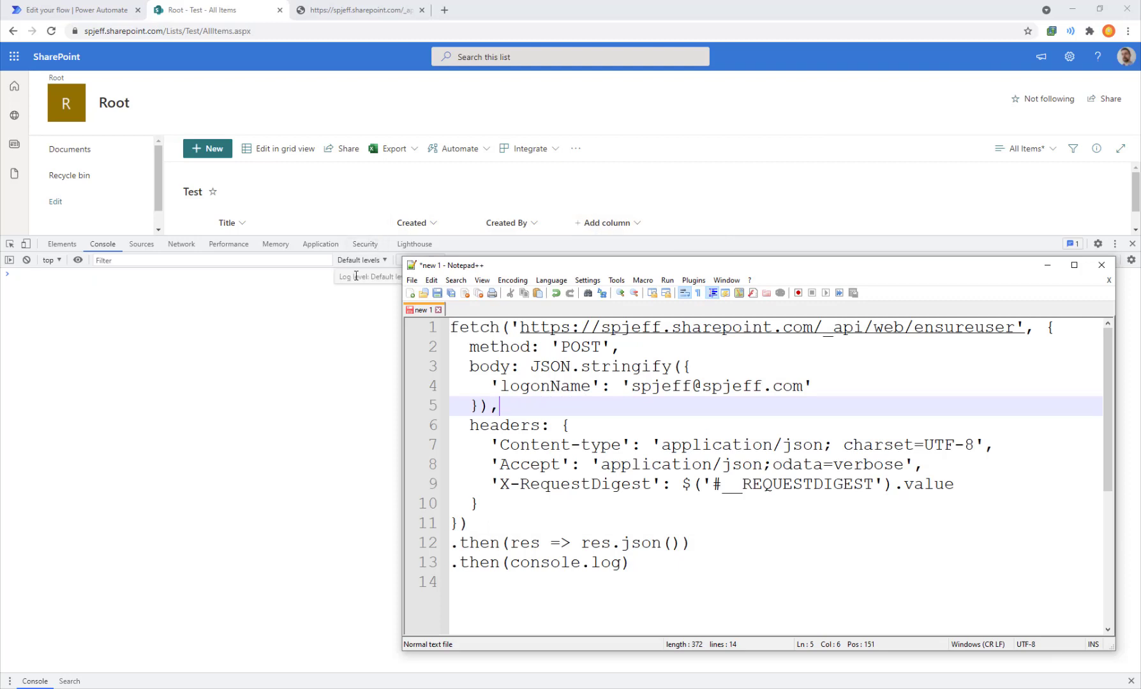
{"action": "left_click_drag", "start_coordinate": [662, 578], "coordinate": [419, 308]}
{"action": "key", "text": "ctrl+c"}
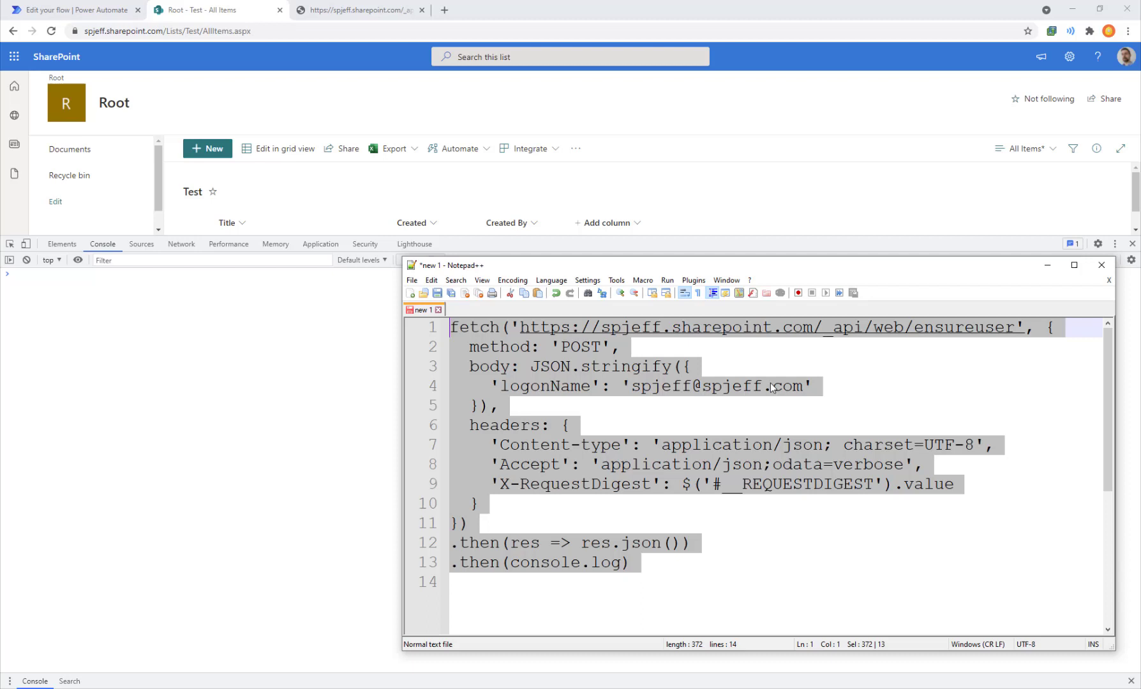
{"action": "left_click", "coordinate": [200, 286]}
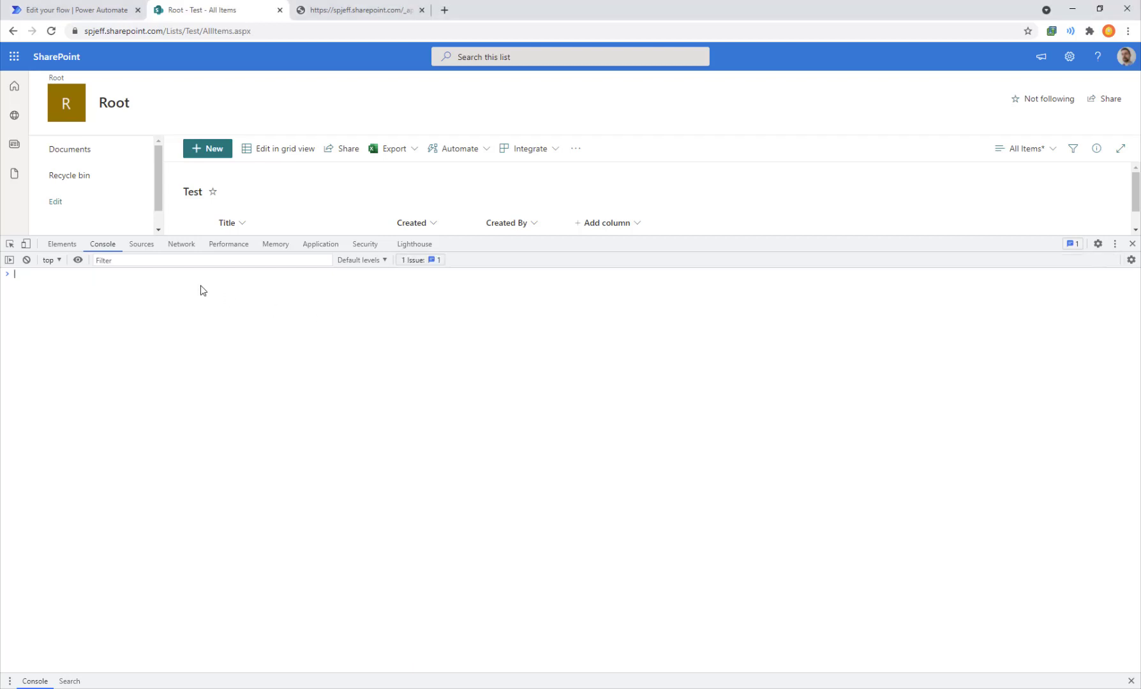
{"action": "key", "text": "ctrl+v"}
{"action": "key", "text": "Return"}
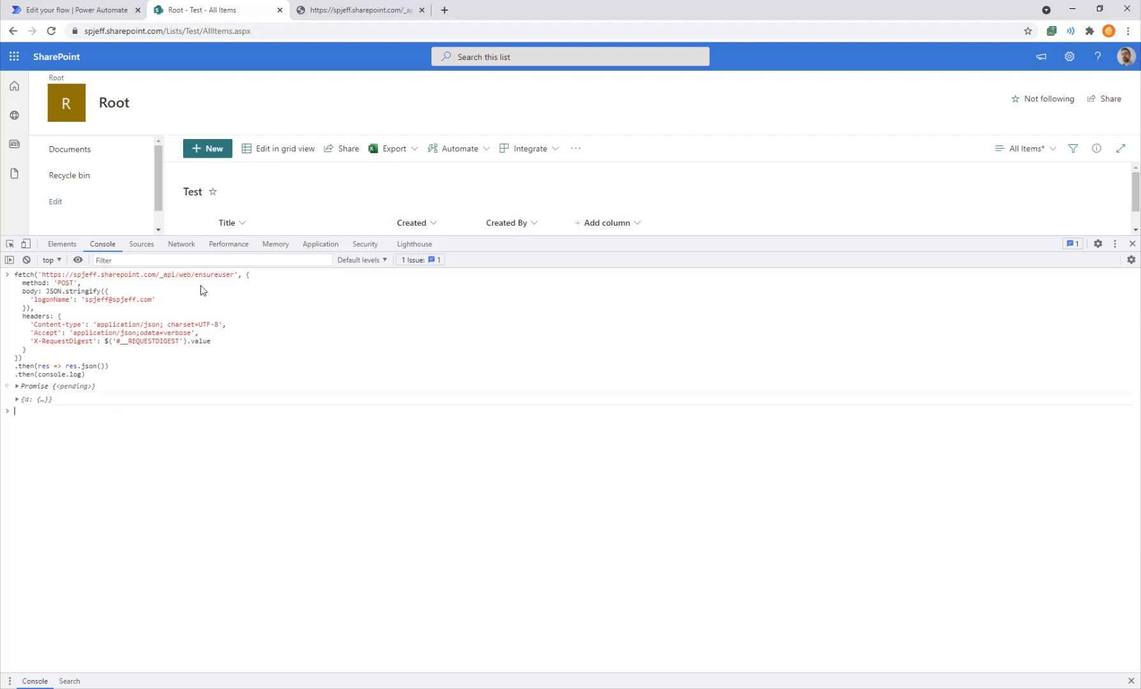
- Walk through the fetch code: the ensureuser address, POST method, body, headers and REQUESTDIGEST
{"action": "key", "text": "alt+Tab"}
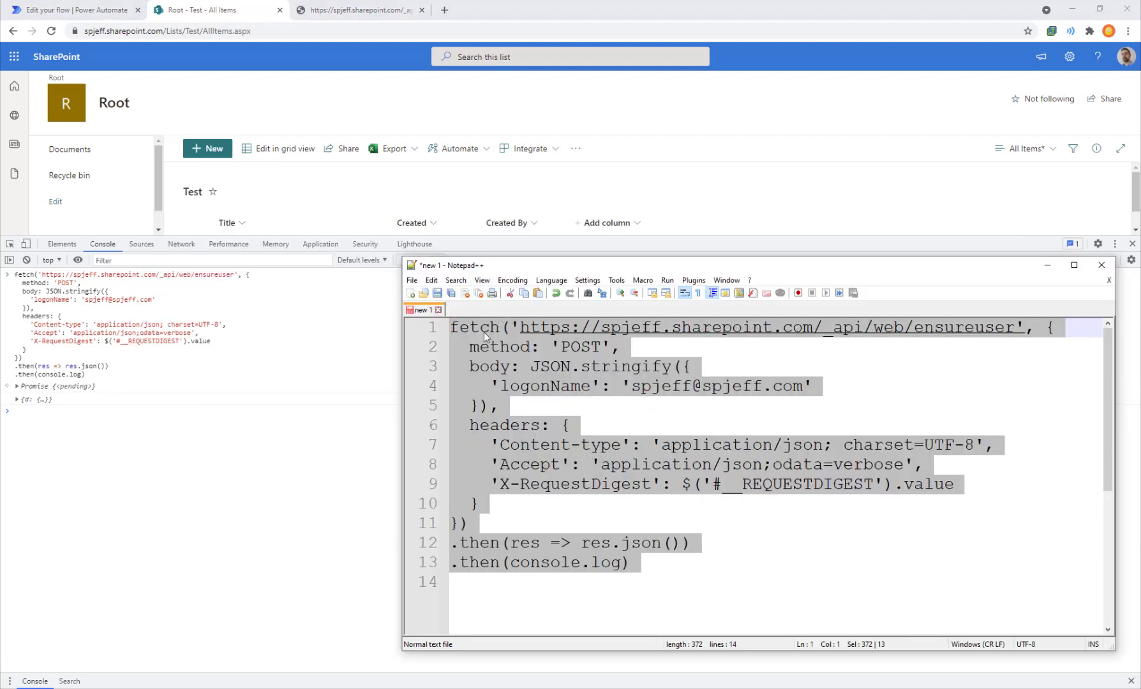
{"action": "double_click", "coordinate": [485, 328]}
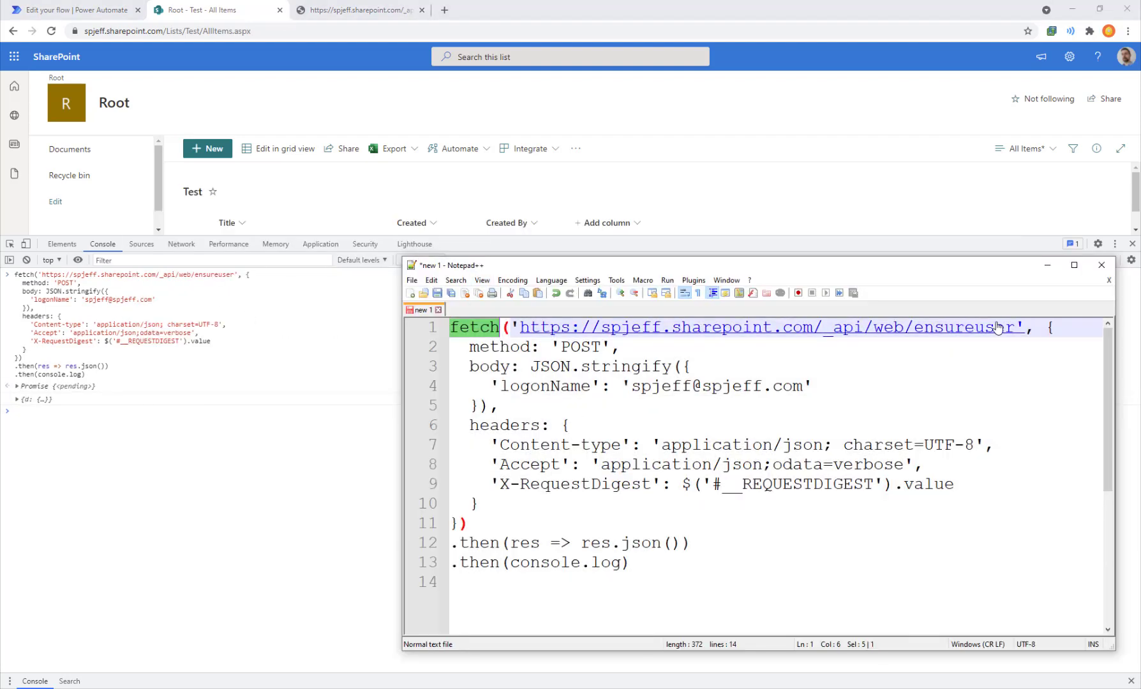
{"action": "left_click_drag", "start_coordinate": [1034, 328], "coordinate": [486, 328]}
{"action": "left_click_drag", "start_coordinate": [460, 367], "coordinate": [535, 351]}
{"action": "left_click_drag", "start_coordinate": [702, 348], "coordinate": [569, 425]}
{"action": "left_click", "coordinate": [483, 464]}
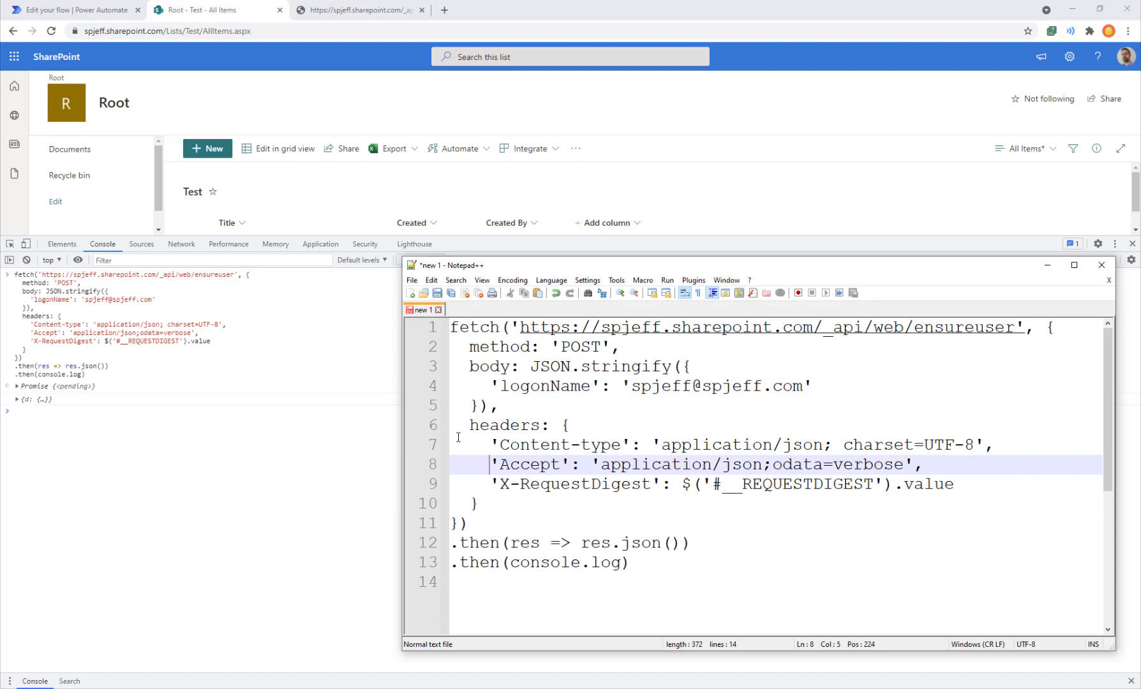
{"action": "left_click_drag", "start_coordinate": [469, 425], "coordinate": [603, 503]}
{"action": "left_click", "coordinate": [681, 543]}
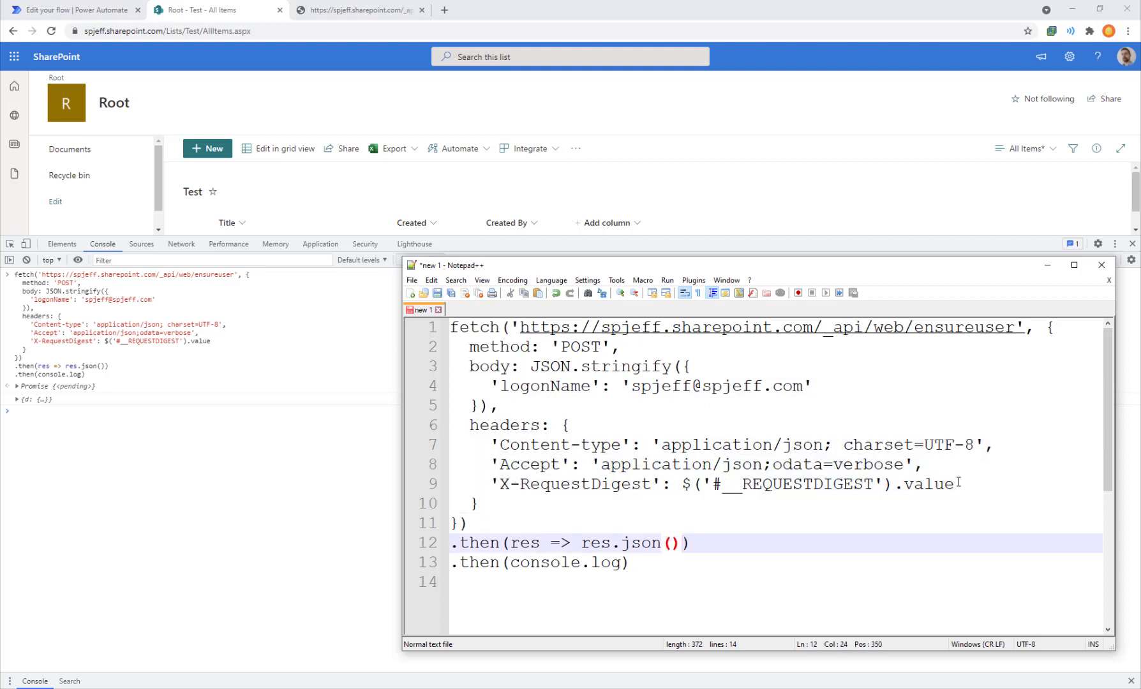
{"action": "left_click_drag", "start_coordinate": [957, 484], "coordinate": [700, 485]}
{"action": "double_click", "coordinate": [794, 485]}
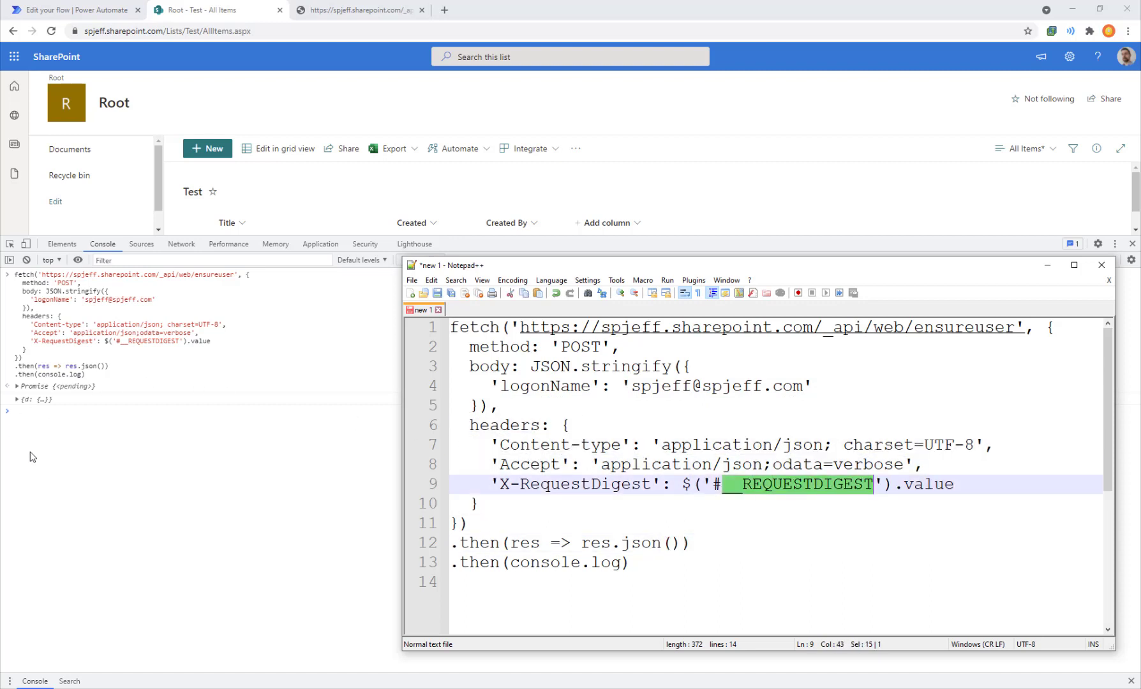
- Expand the returned d object, then view the ensureuser request's raw JSON response in Network
{"action": "left_click", "coordinate": [17, 399]}
{"action": "left_click", "coordinate": [23, 409]}
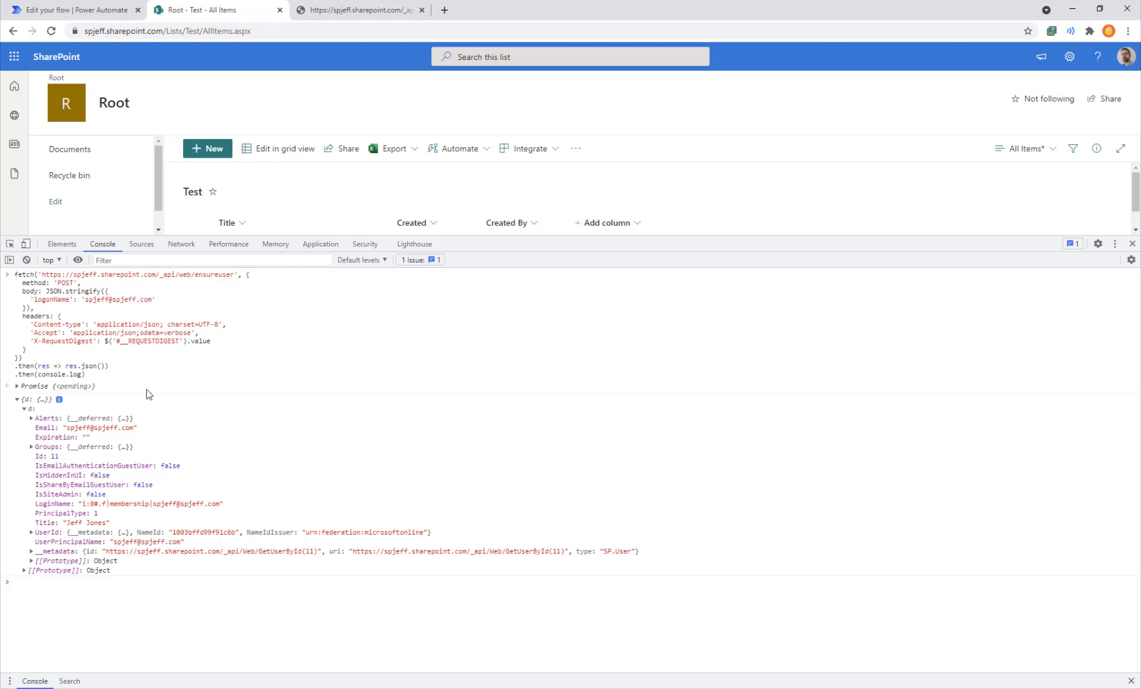
{"action": "left_click", "coordinate": [180, 244]}
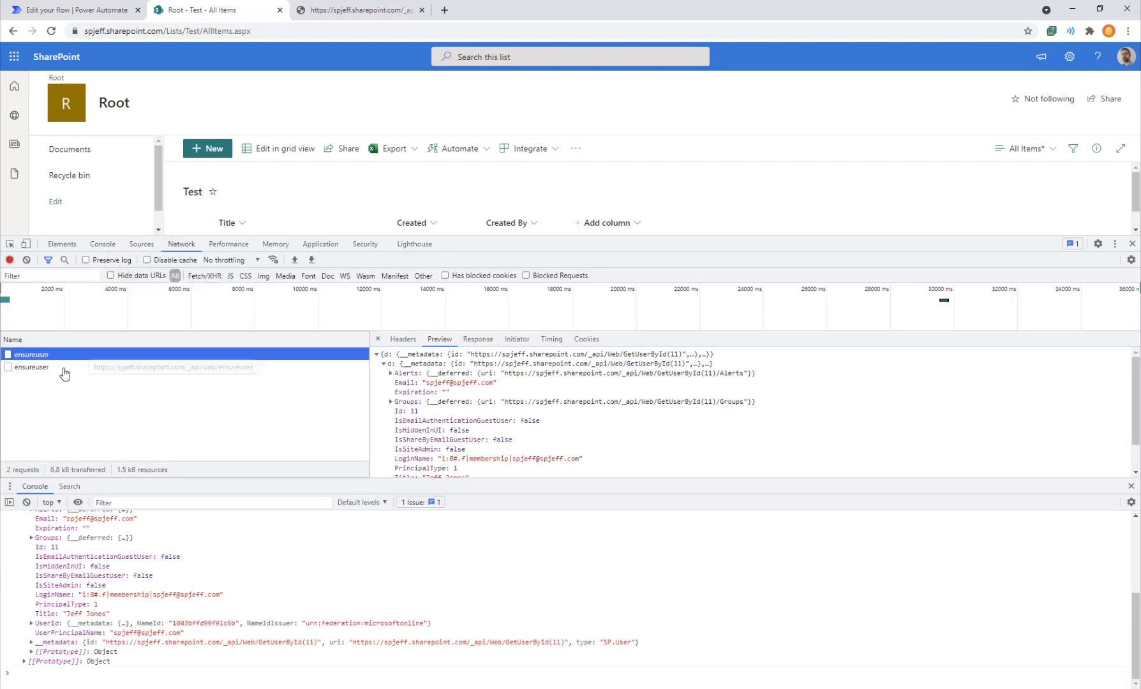
{"action": "left_click", "coordinate": [42, 368]}
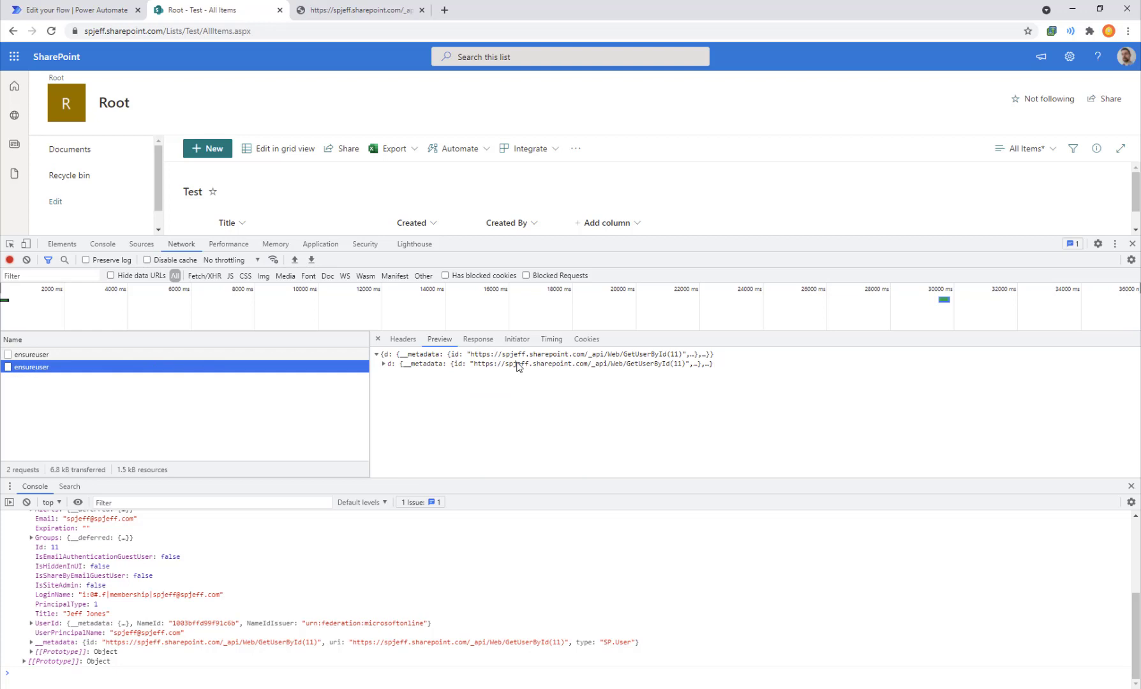
{"action": "left_click", "coordinate": [478, 339]}
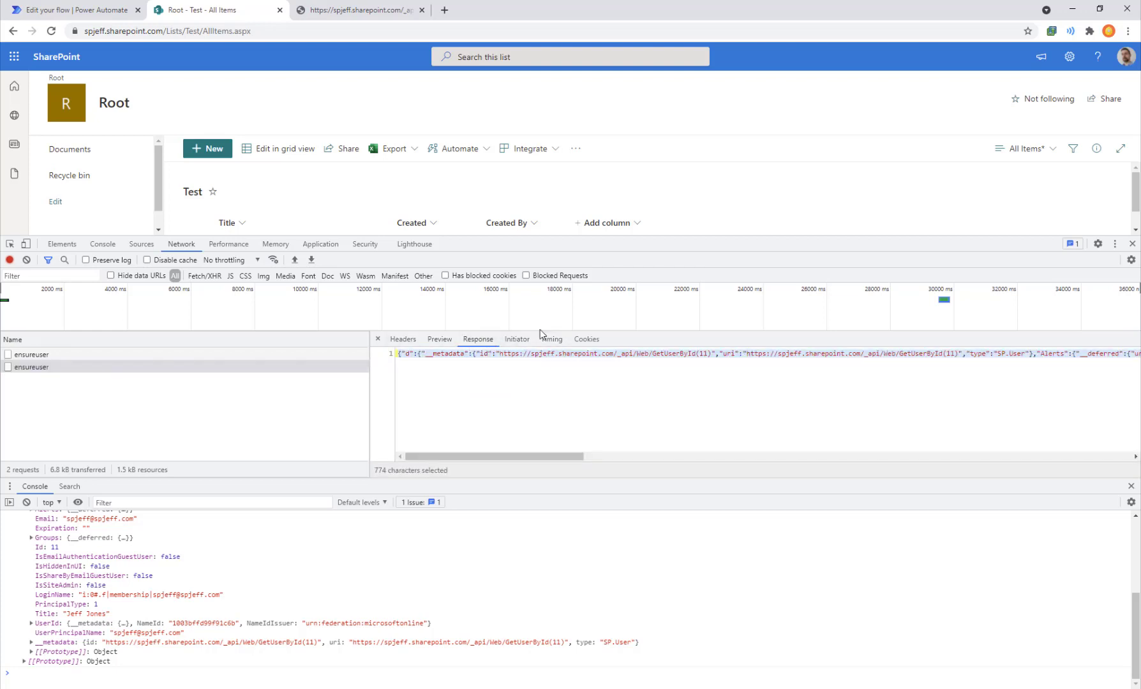
- Generate the Parse JSON schema from the pasted ensureuser response, then expand the second HTTP request
{"action": "left_click", "coordinate": [89, 10]}
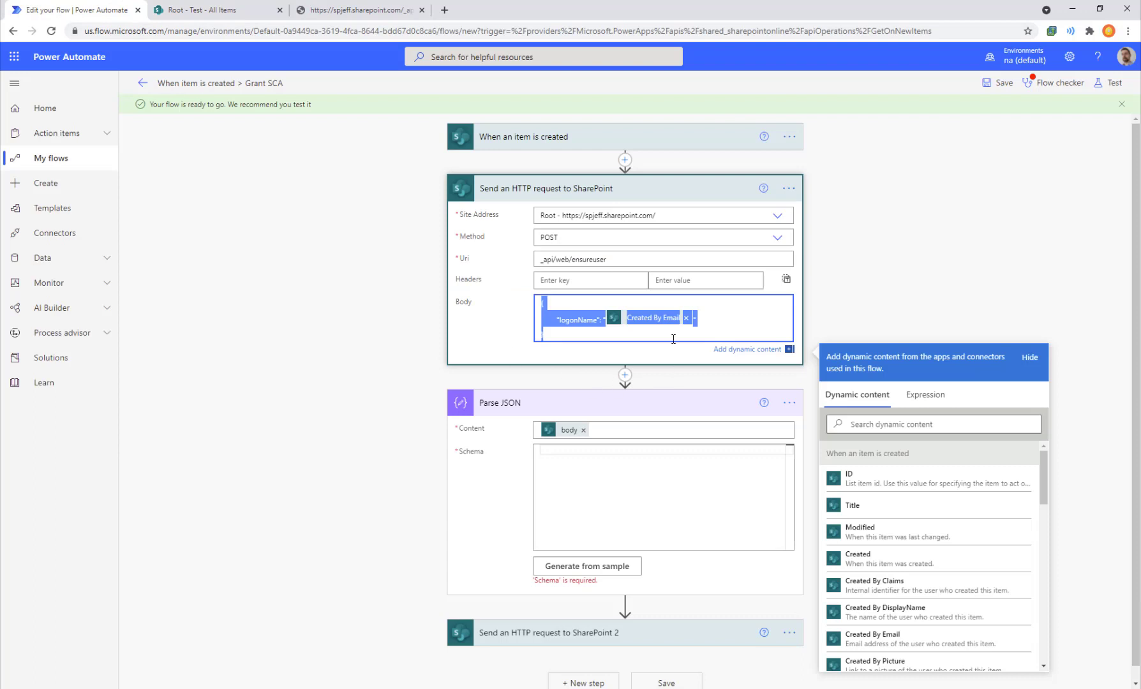
{"action": "left_click", "coordinate": [644, 466]}
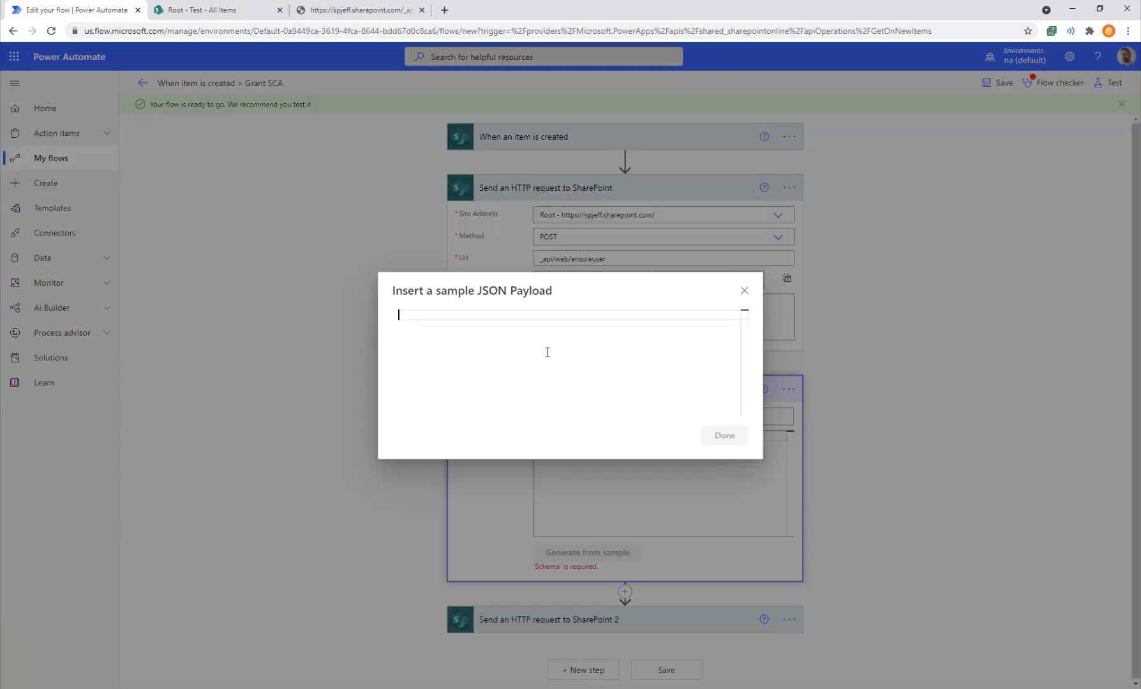
{"action": "key", "text": "ctrl+v"}
{"action": "left_click", "coordinate": [734, 450]}
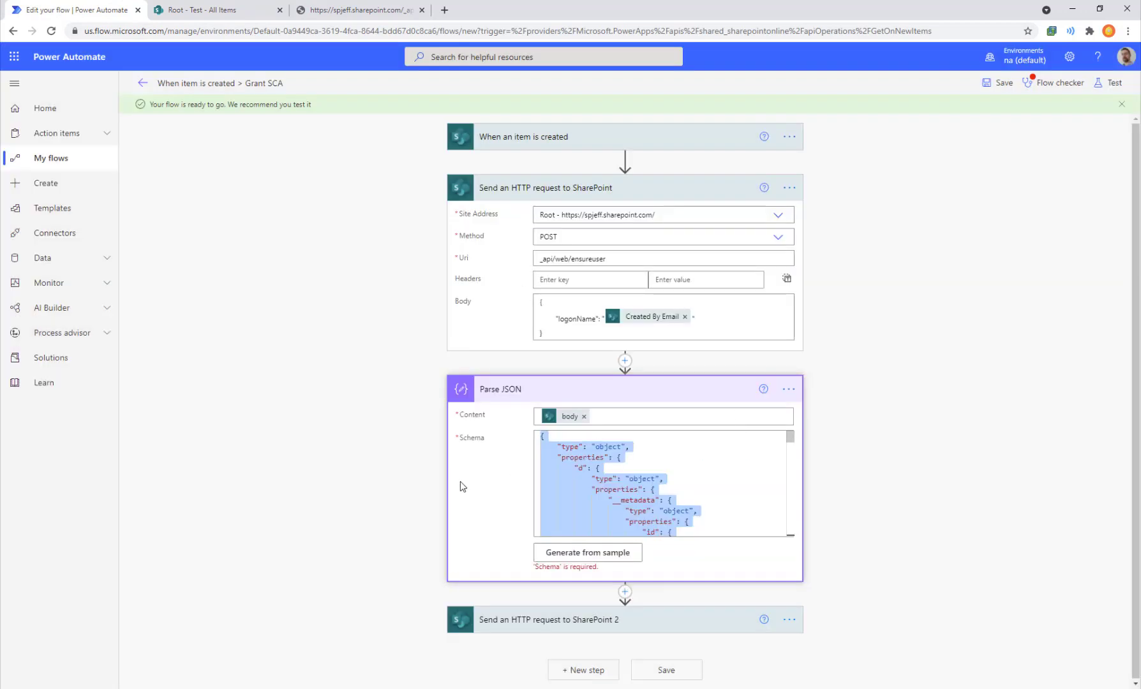
{"action": "left_click", "coordinate": [688, 619]}
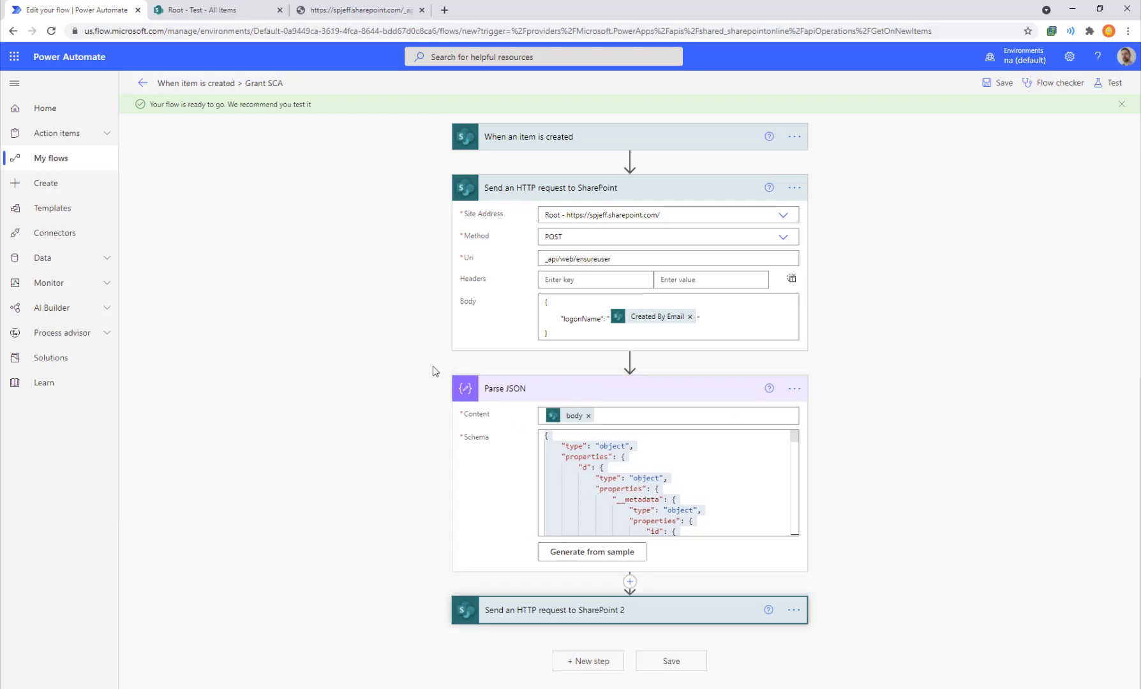
{"action": "scroll", "coordinate": [409, 344], "scroll_direction": "down", "scroll_amount": 2}
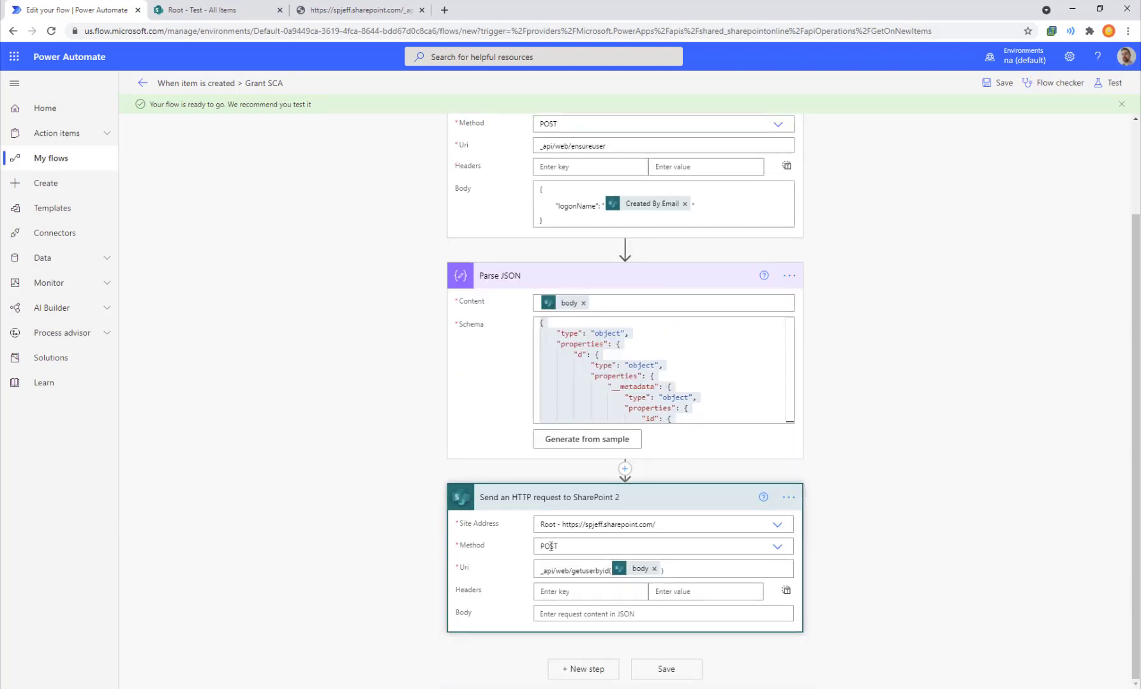
- Replace the body token in the getuserbyid Uri with the Parse JSON Id value
{"action": "left_click", "coordinate": [654, 568]}
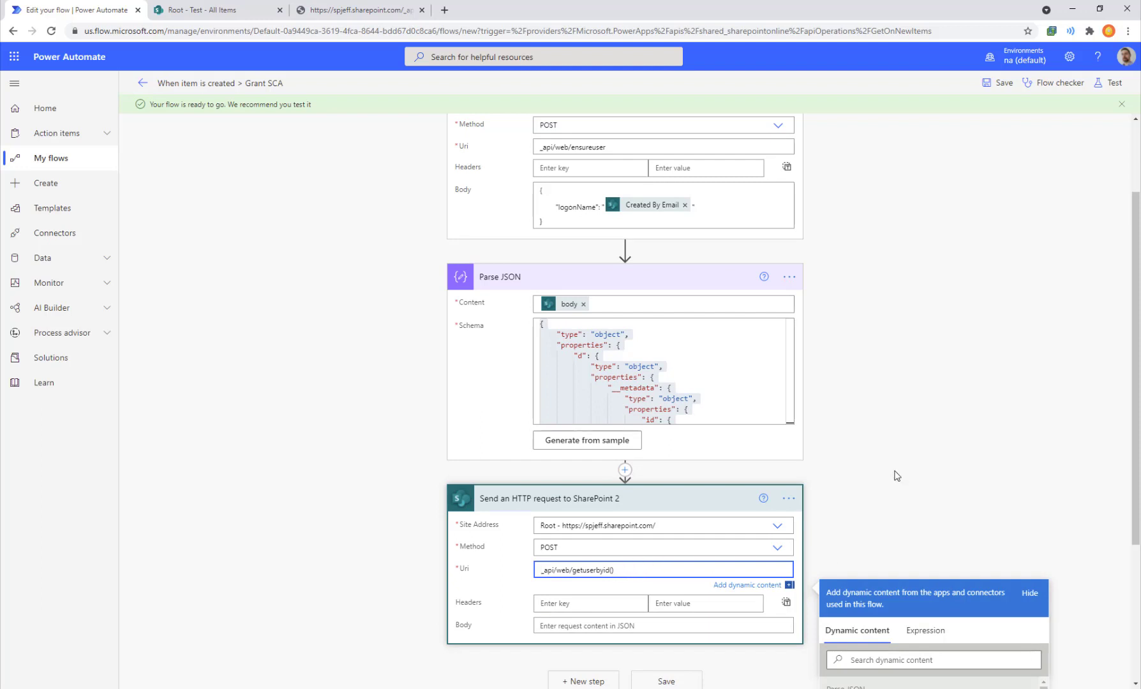
{"action": "scroll", "coordinate": [893, 471], "scroll_direction": "down", "scroll_amount": 3}
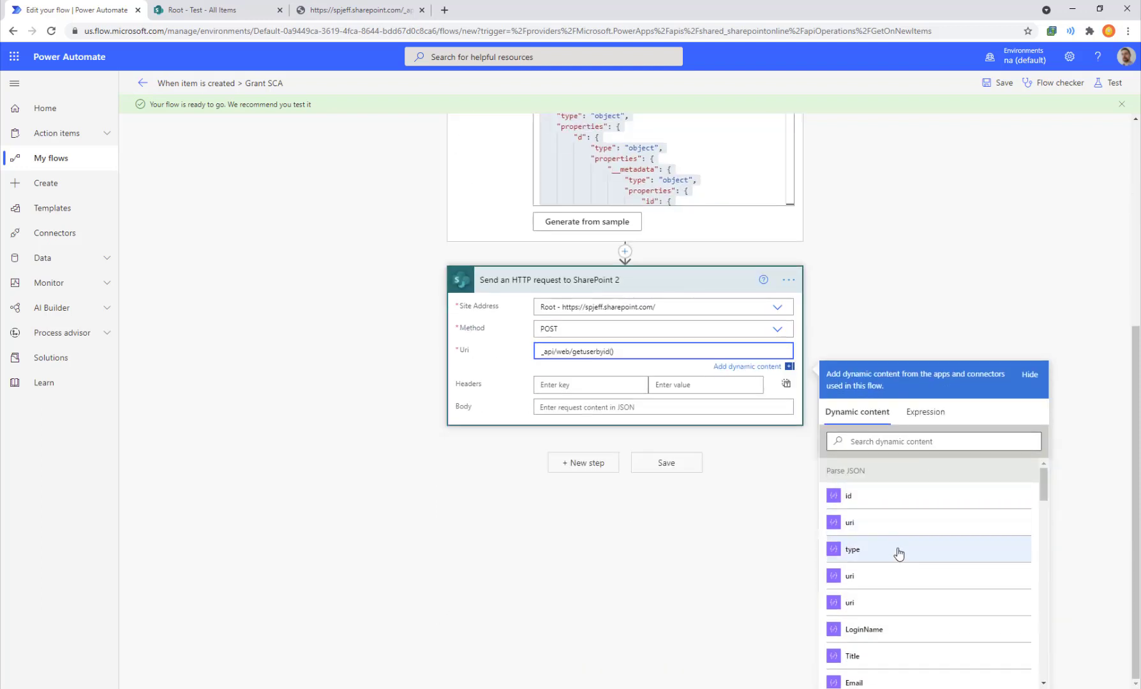
{"action": "scroll", "coordinate": [897, 548], "scroll_direction": "down", "scroll_amount": 2}
{"action": "scroll", "coordinate": [898, 554], "scroll_direction": "down", "scroll_amount": 3}
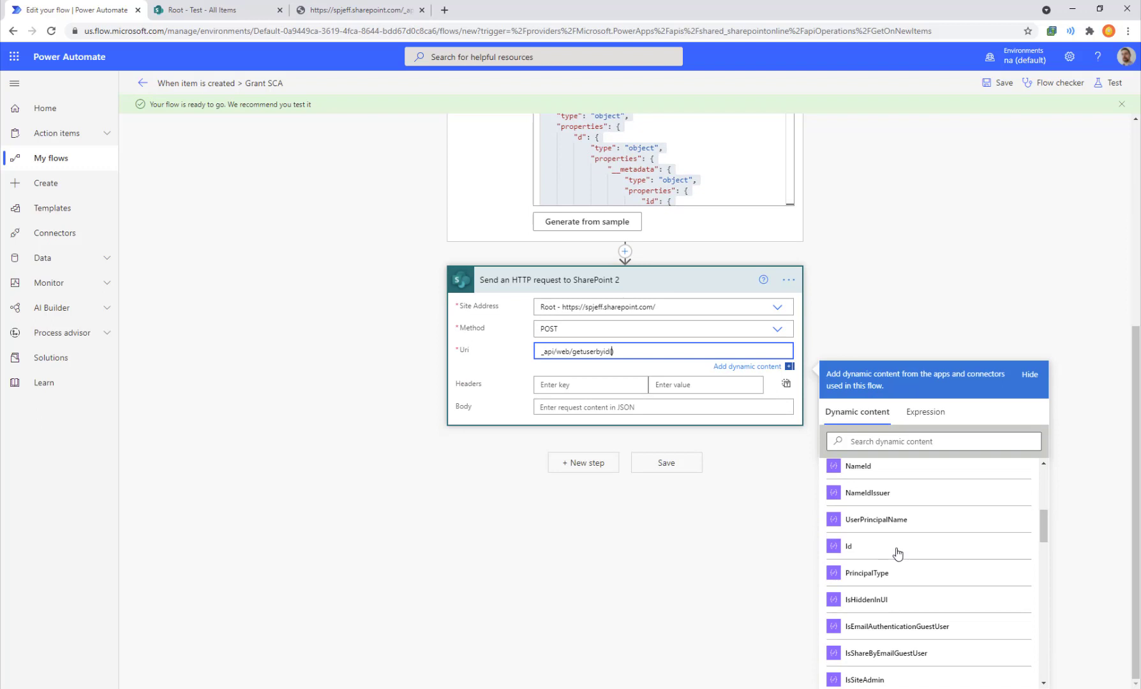
{"action": "left_click", "coordinate": [842, 549]}
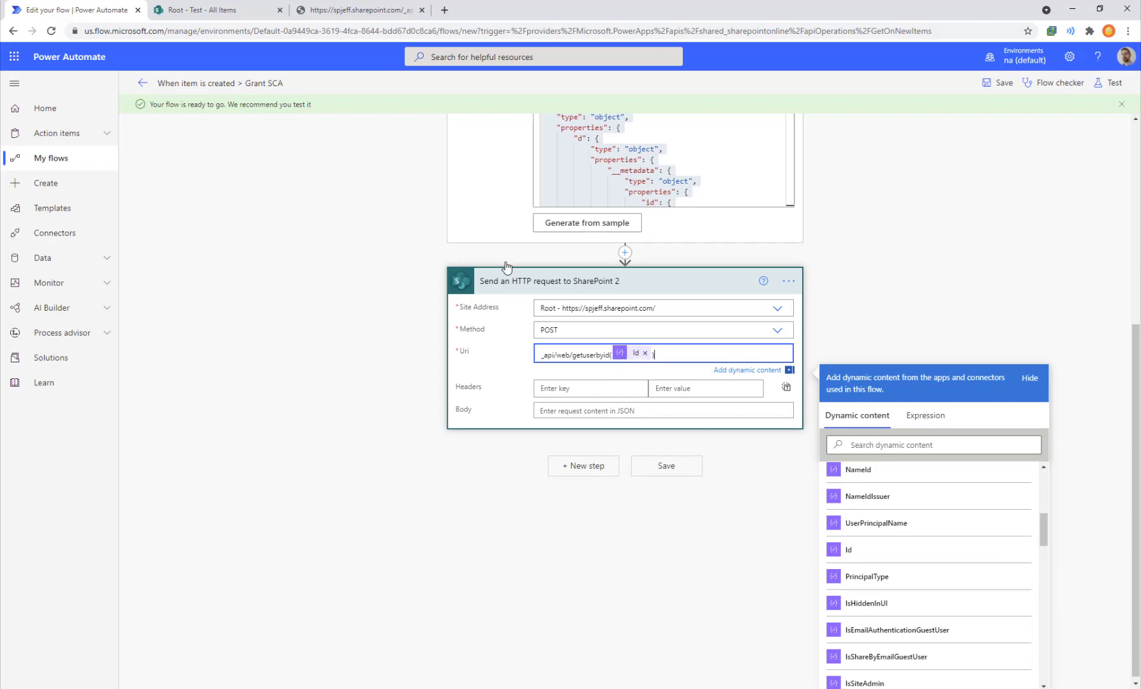
- Close the ensureuser error tab, confirm the user's Id 11 in the console, and return to the flow
{"action": "left_click", "coordinate": [357, 10]}
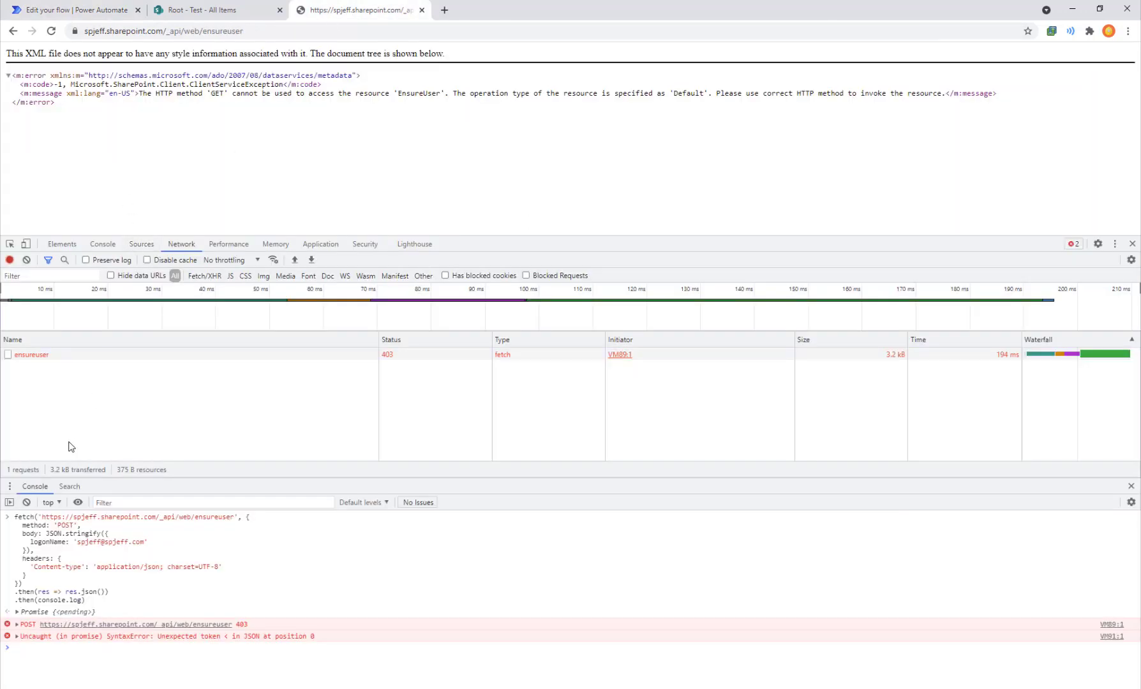
{"action": "left_click", "coordinate": [217, 12]}
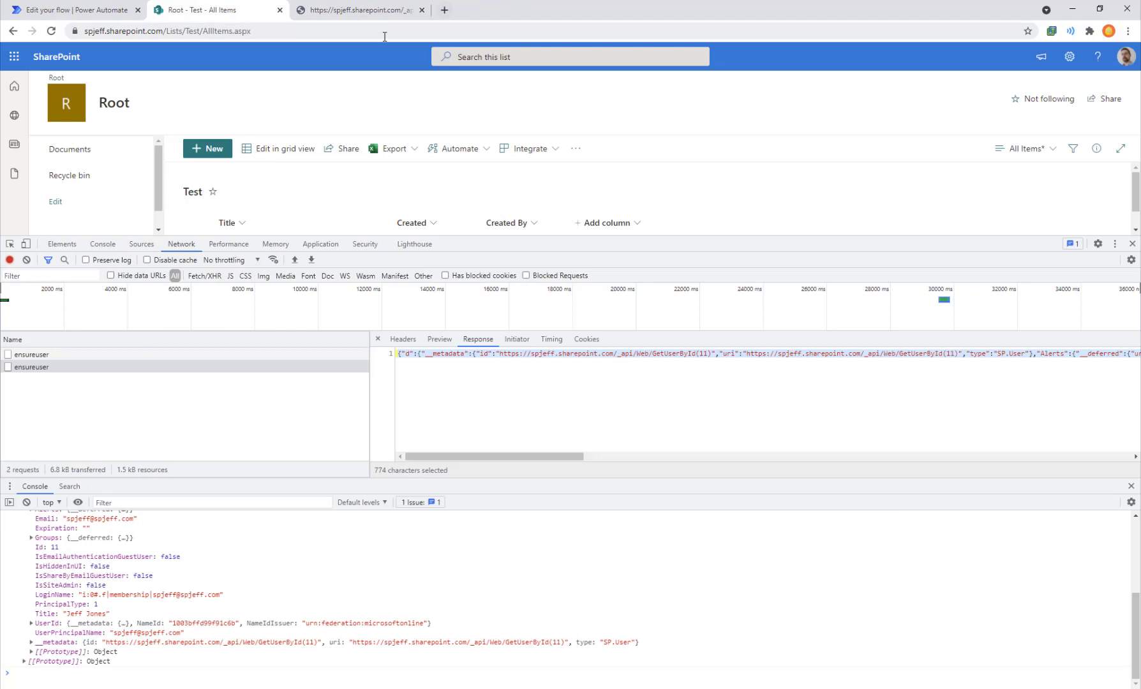
{"action": "left_click", "coordinate": [421, 9]}
{"action": "scroll", "coordinate": [105, 609], "scroll_direction": "up", "scroll_amount": 3}
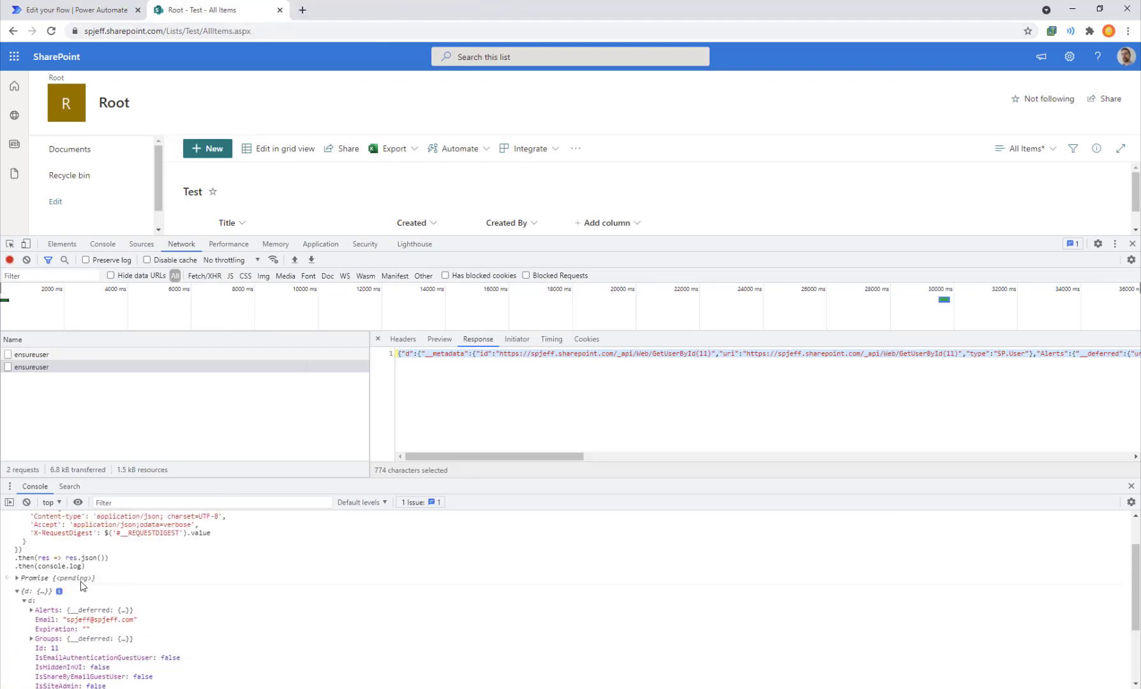
{"action": "scroll", "coordinate": [50, 606], "scroll_direction": "down", "scroll_amount": 3}
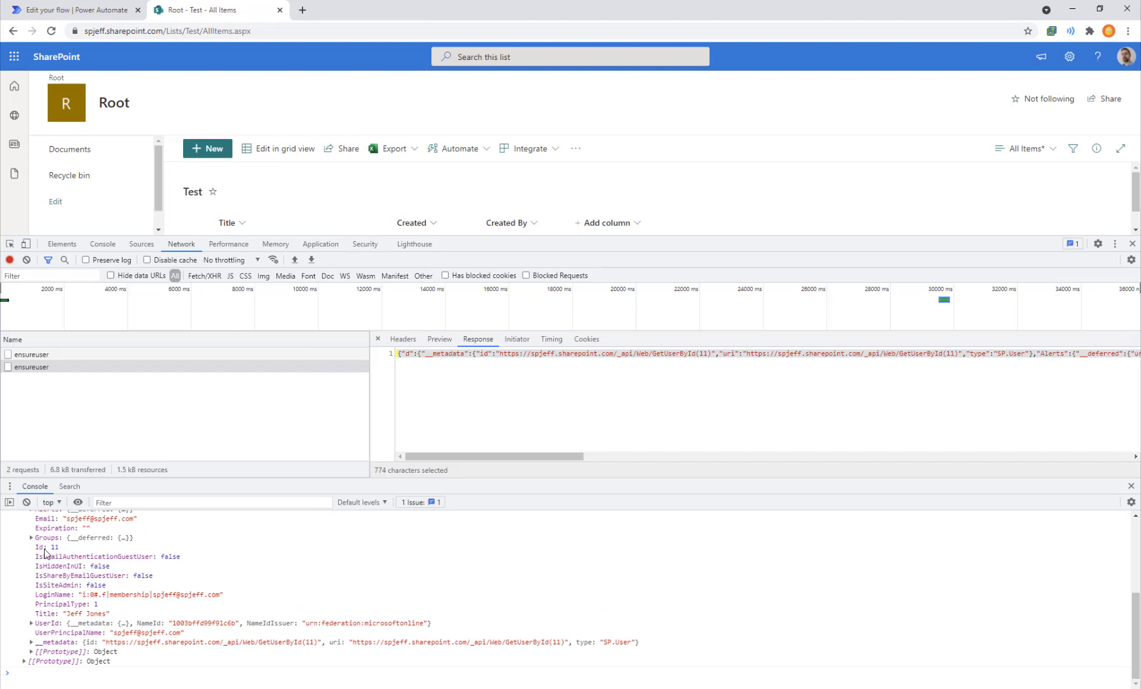
{"action": "left_click_drag", "start_coordinate": [37, 549], "coordinate": [58, 552]}
{"action": "left_click", "coordinate": [95, 10]}
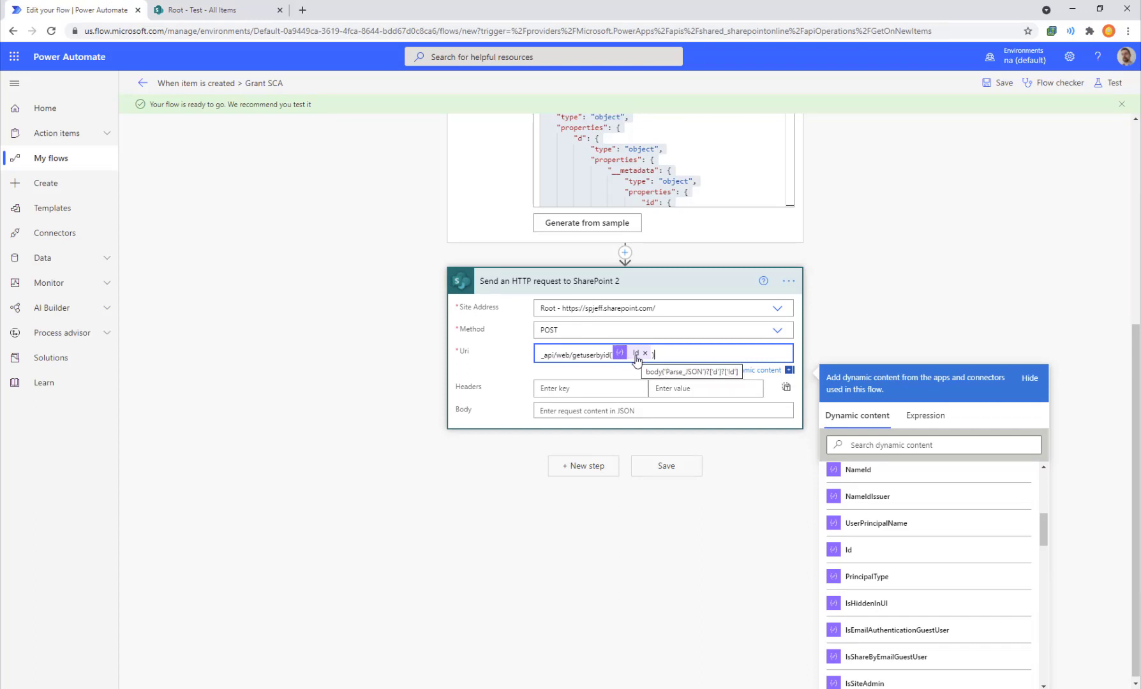
{"action": "scroll", "coordinate": [637, 360], "scroll_direction": "up", "scroll_amount": 5}
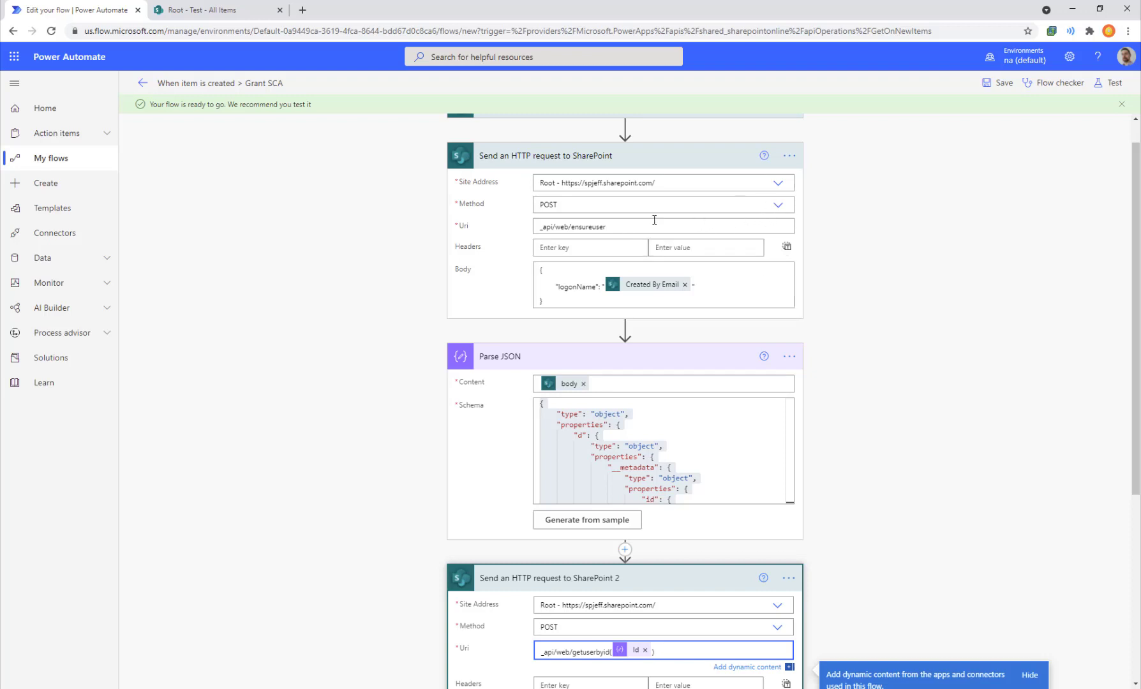
{"action": "left_click", "coordinate": [214, 10]}
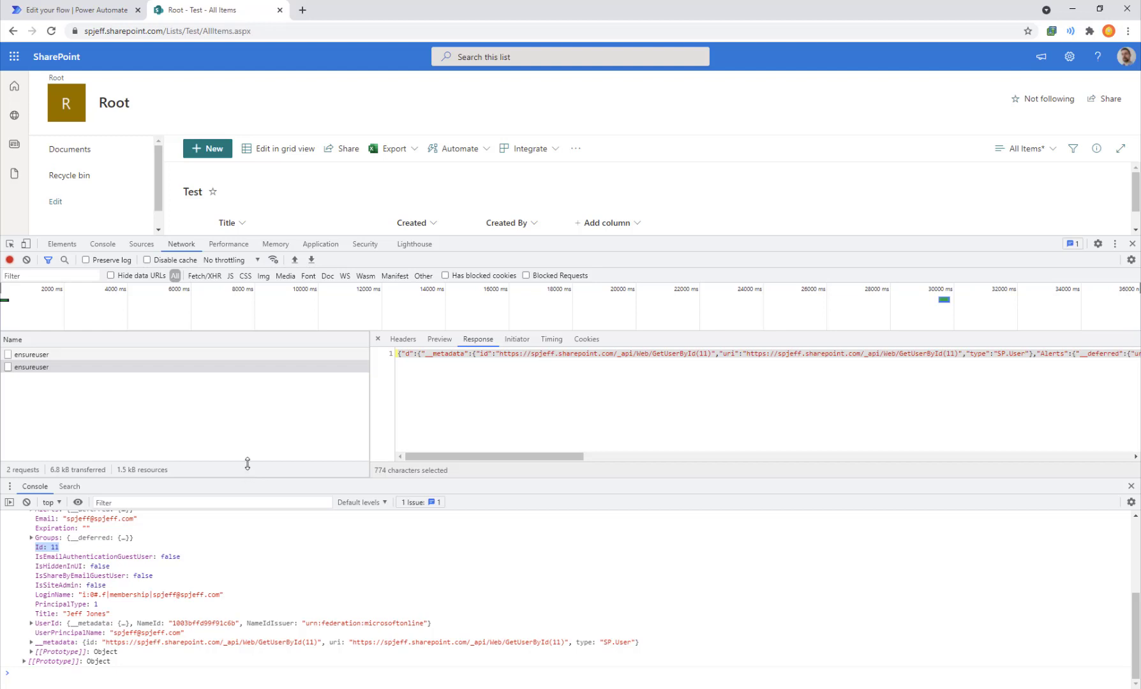
{"action": "left_click_drag", "start_coordinate": [247, 464], "coordinate": [249, 400]}
{"action": "left_click", "coordinate": [430, 353]}
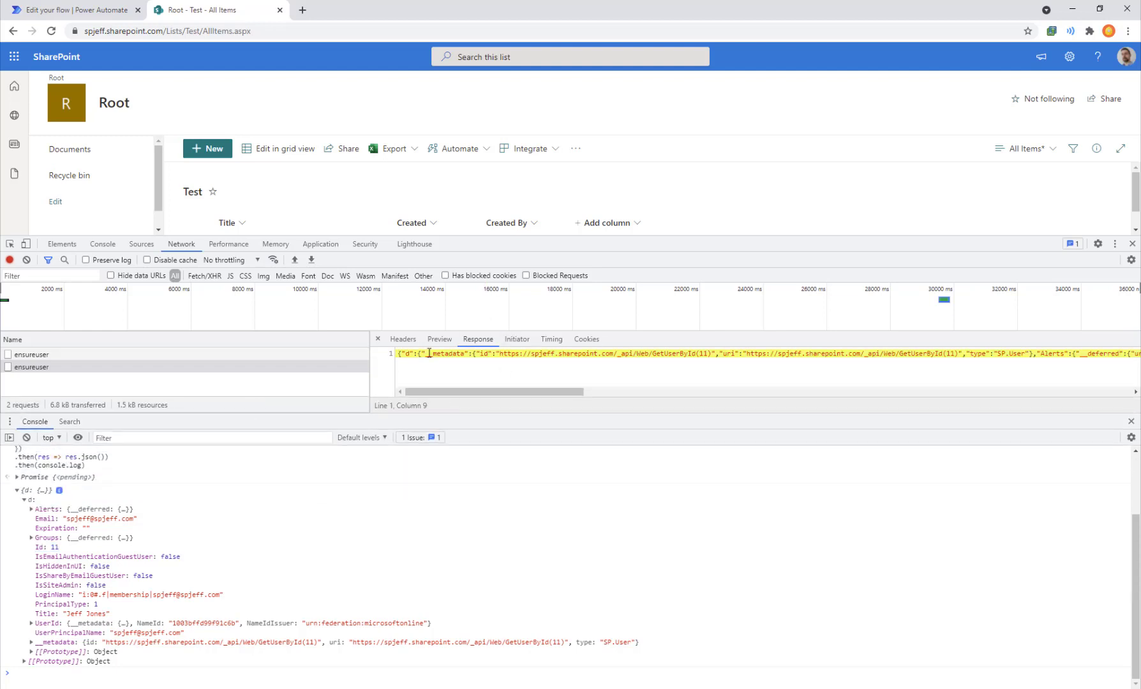
{"action": "key", "text": "ctrl+a"}
{"action": "left_click", "coordinate": [75, 10]}
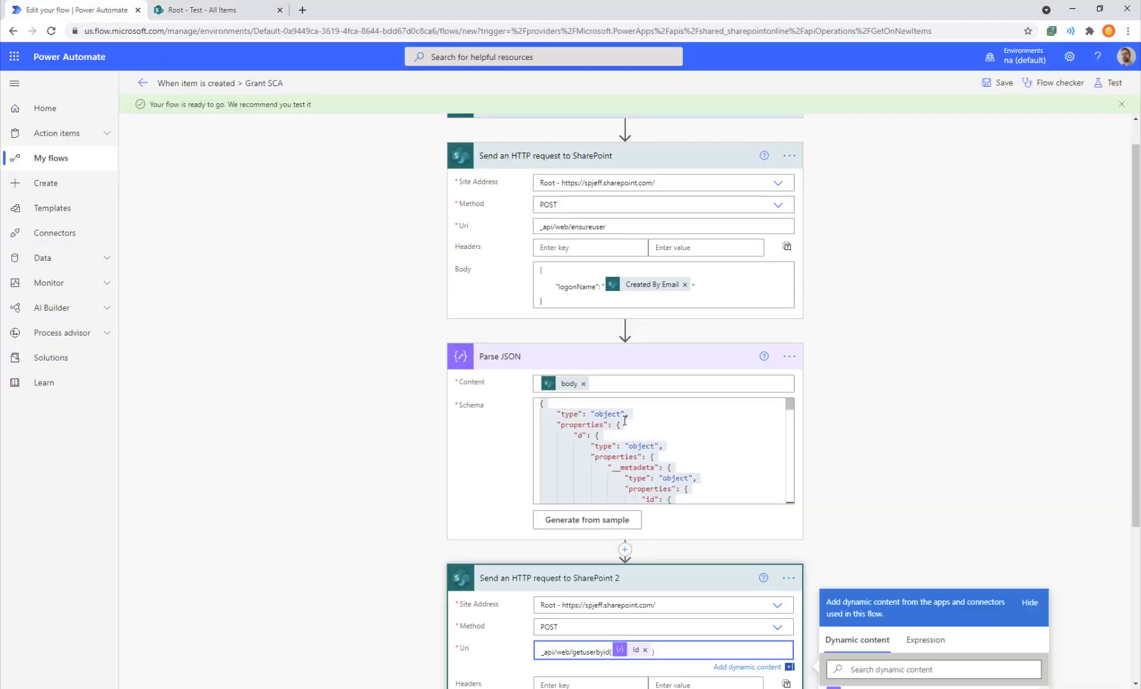
{"action": "scroll", "coordinate": [600, 365], "scroll_direction": "down", "scroll_amount": 5}
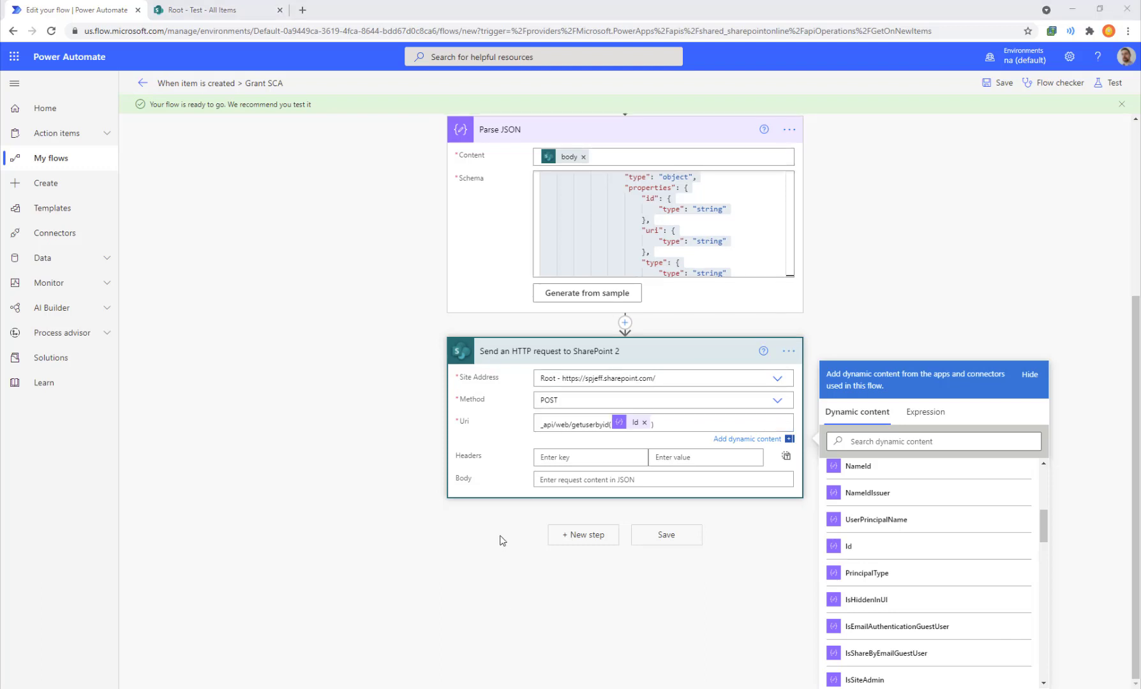
- Paste the SP.User JSON body with "IsSiteAdmin": true into the getuserbyid request, then save the flow
{"action": "left_click", "coordinate": [622, 481]}
{"action": "type", "text": "{     \"__metadata\": { \"type\": \"SP.User\" },     \"IsSiteAdmin\": true }"}
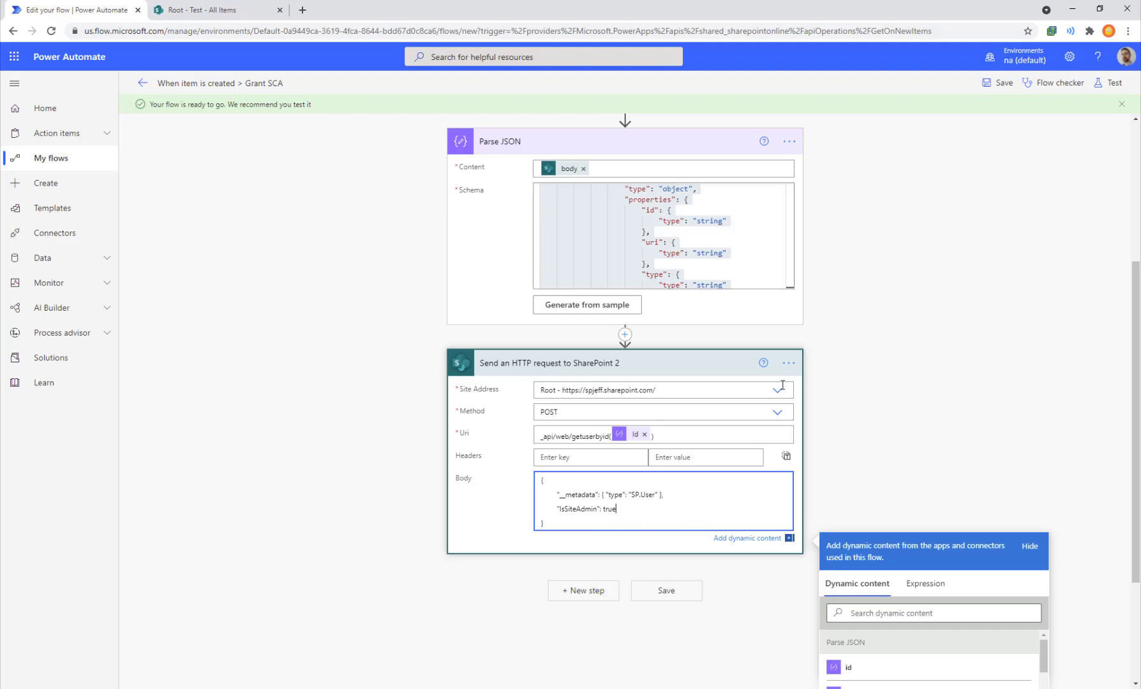
{"action": "left_click", "coordinate": [990, 84]}
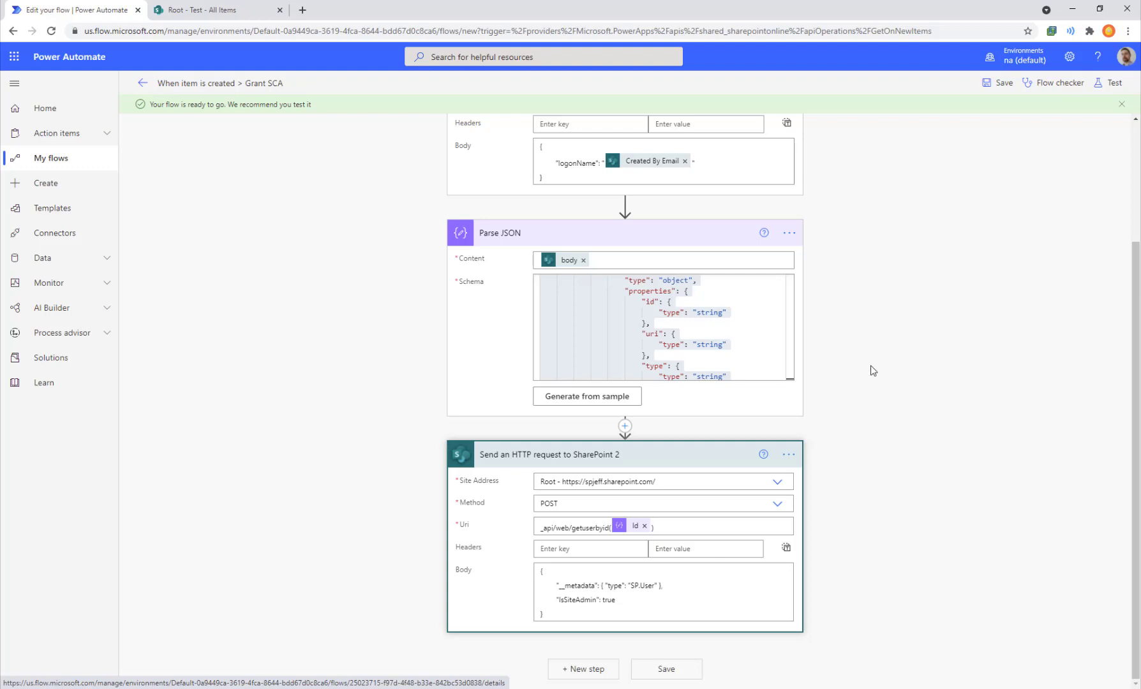
{"action": "scroll", "coordinate": [873, 370], "scroll_direction": "up", "scroll_amount": 2}
{"action": "scroll", "coordinate": [873, 371], "scroll_direction": "up", "scroll_amount": 1}
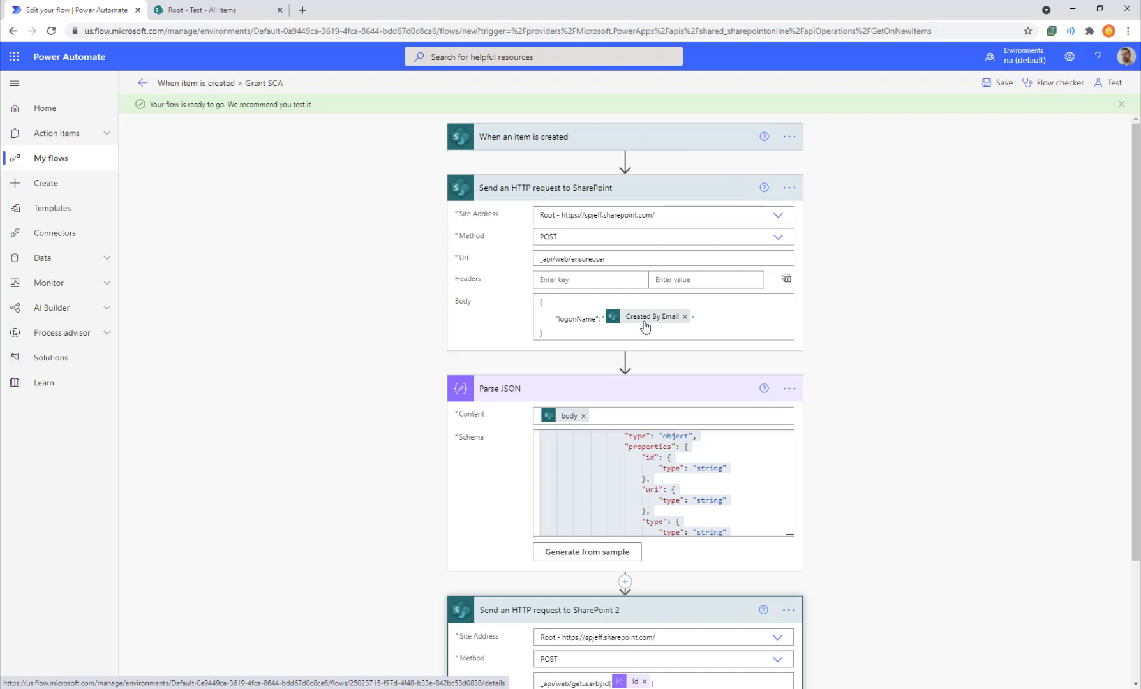
{"action": "left_click_drag", "start_coordinate": [618, 328], "coordinate": [674, 326]}
{"action": "mouse_move", "coordinate": [515, 343]}
{"action": "left_mouse_down"}
{"action": "mouse_move", "coordinate": [606, 186]}
{"action": "mouse_move", "coordinate": [538, 362]}
{"action": "left_mouse_up"}
{"action": "left_click_drag", "start_coordinate": [611, 260], "coordinate": [668, 256]}
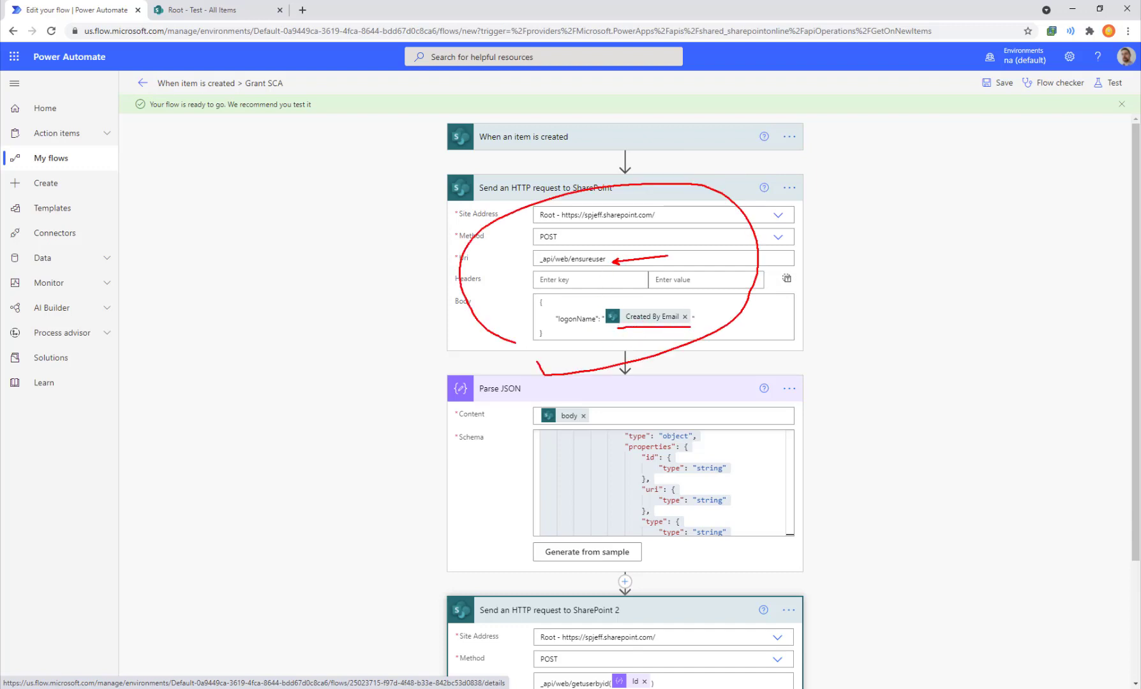
{"action": "left_click_drag", "start_coordinate": [566, 248], "coordinate": [625, 270]}
{"action": "key", "text": "Escape"}
{"action": "scroll", "coordinate": [798, 287], "scroll_direction": "down", "scroll_amount": 2}
{"action": "mouse_move", "coordinate": [432, 240]}
{"action": "left_mouse_down"}
{"action": "mouse_move", "coordinate": [809, 381]}
{"action": "mouse_move", "coordinate": [841, 428]}
{"action": "left_mouse_up"}
{"action": "key", "text": "Escape"}
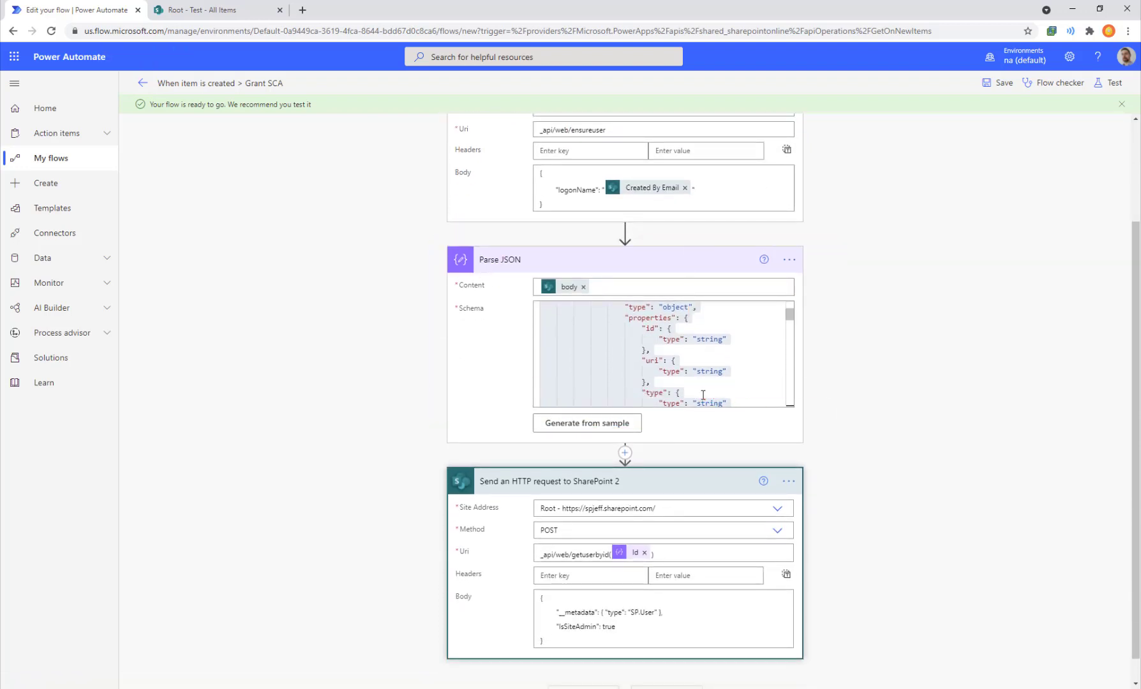
{"action": "scroll", "coordinate": [626, 512], "scroll_direction": "down", "scroll_amount": 1}
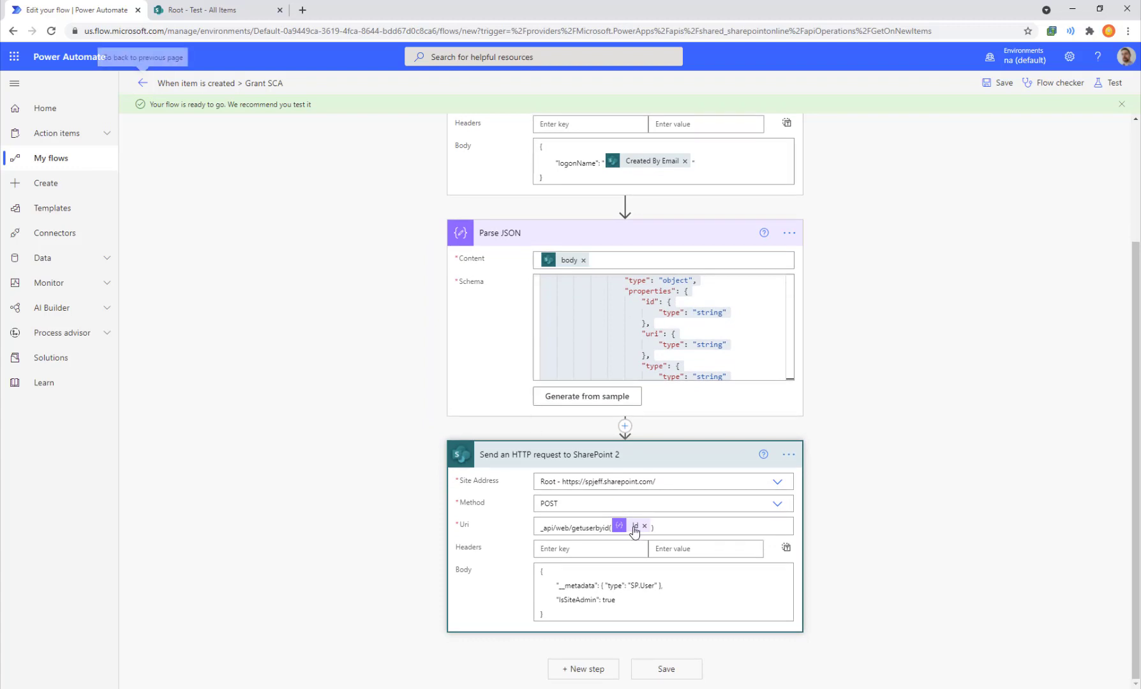
{"action": "mouse_move", "coordinate": [608, 513]}
{"action": "left_mouse_down"}
{"action": "mouse_move", "coordinate": [669, 538]}
{"action": "mouse_move", "coordinate": [716, 394]}
{"action": "left_mouse_up"}
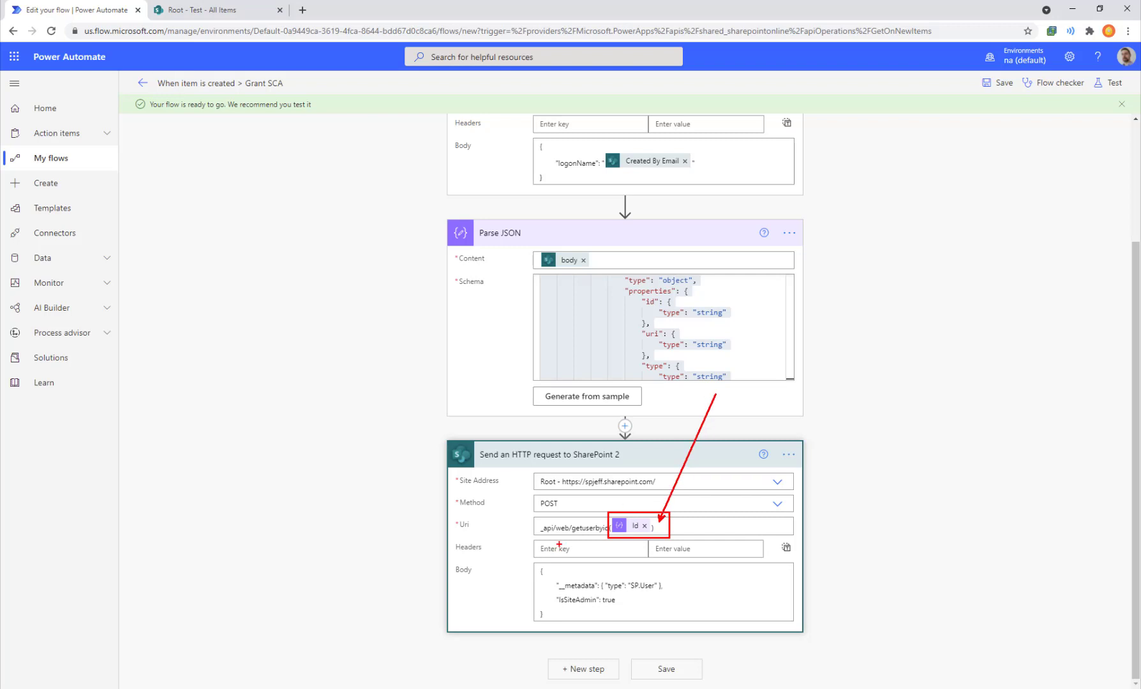
{"action": "left_click_drag", "start_coordinate": [574, 540], "coordinate": [595, 541]}
{"action": "left_click_drag", "start_coordinate": [547, 594], "coordinate": [636, 609]}
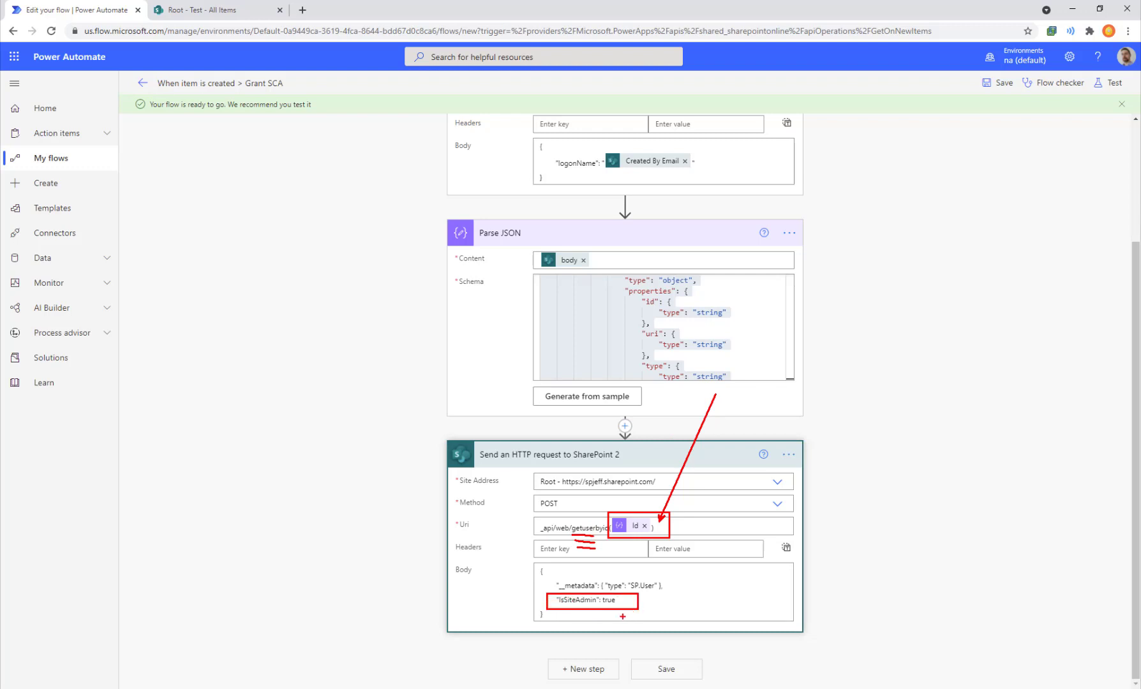
{"action": "key", "text": "Escape"}
- Rename the first HTTP request step to end in '- ensureuser'
{"action": "scroll", "coordinate": [736, 472], "scroll_direction": "up", "scroll_amount": 3}
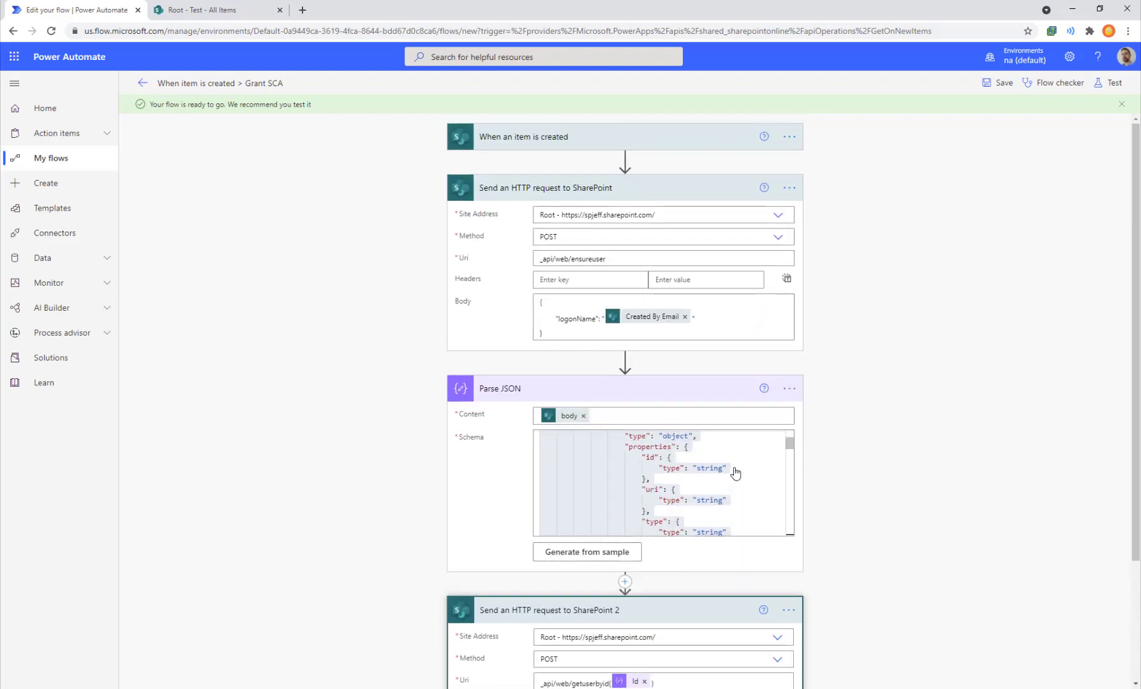
{"action": "double_click", "coordinate": [591, 258]}
{"action": "key", "text": "ctrl+c"}
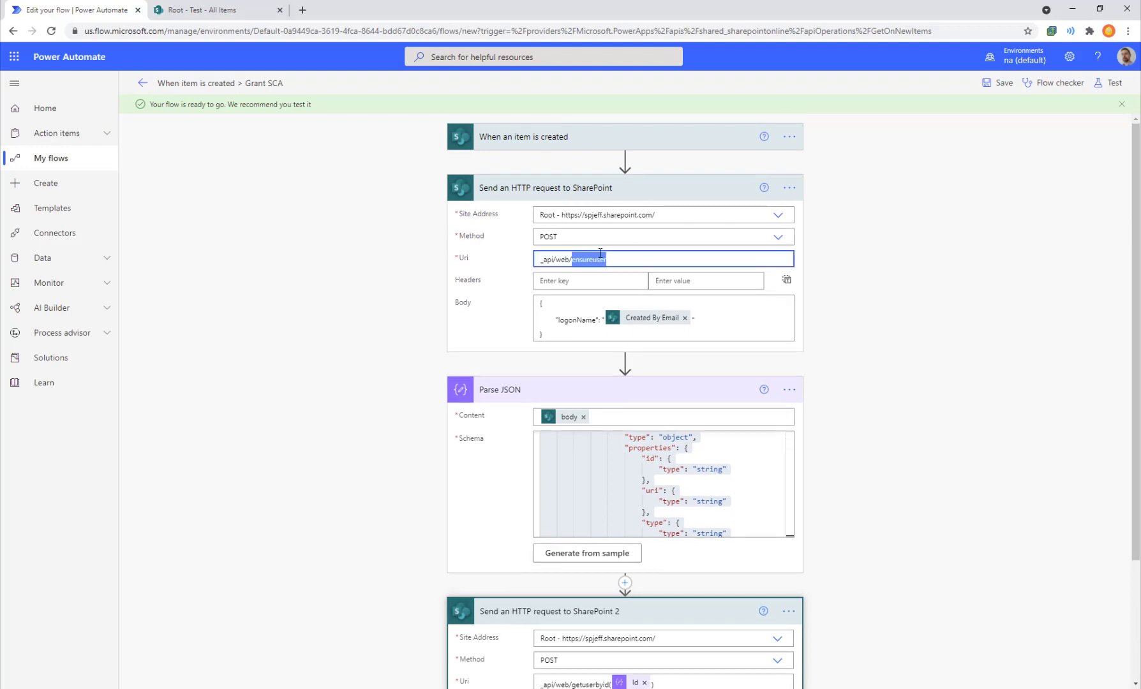
{"action": "left_click", "coordinate": [789, 188]}
{"action": "left_click", "coordinate": [866, 158]}
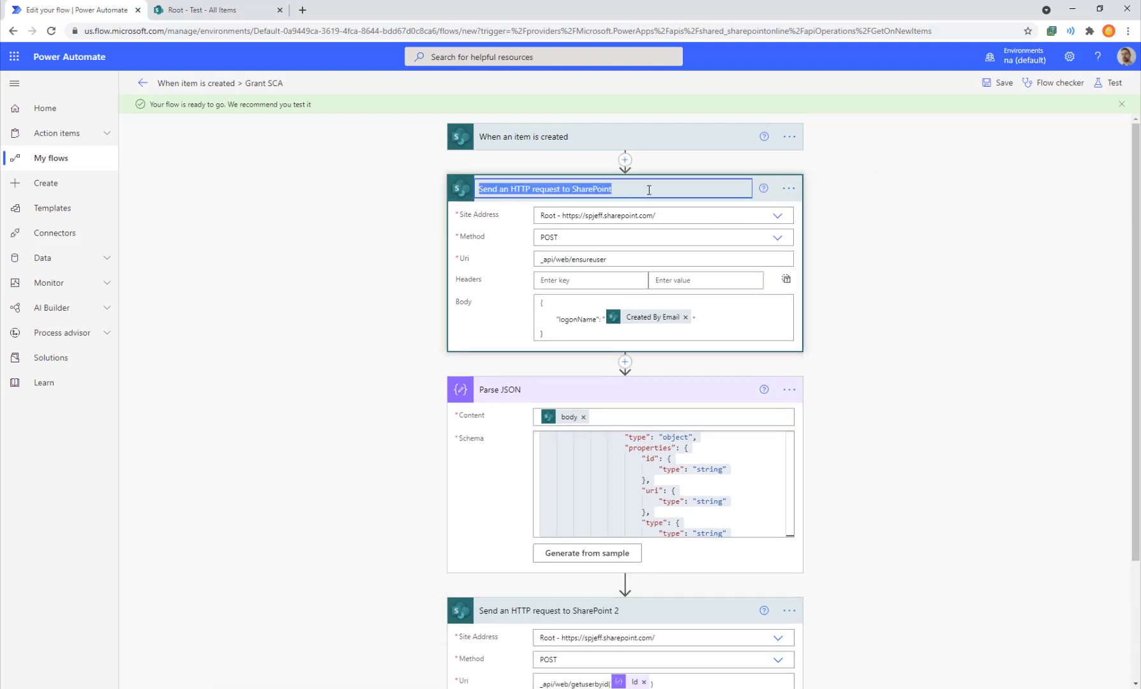
{"action": "left_click", "coordinate": [649, 190]}
{"action": "key", "text": "ctrl+v"}
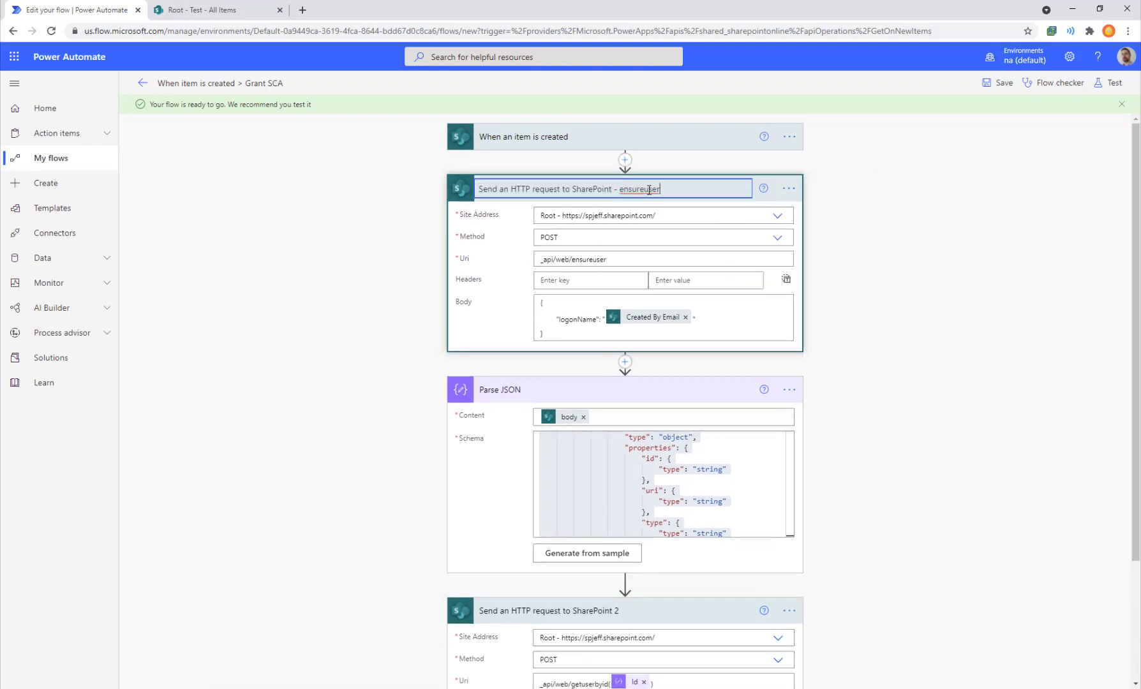
{"action": "left_click", "coordinate": [859, 376]}
- Rename the second HTTP request step to end in '- Grant SCA'
{"action": "left_click", "coordinate": [788, 609]}
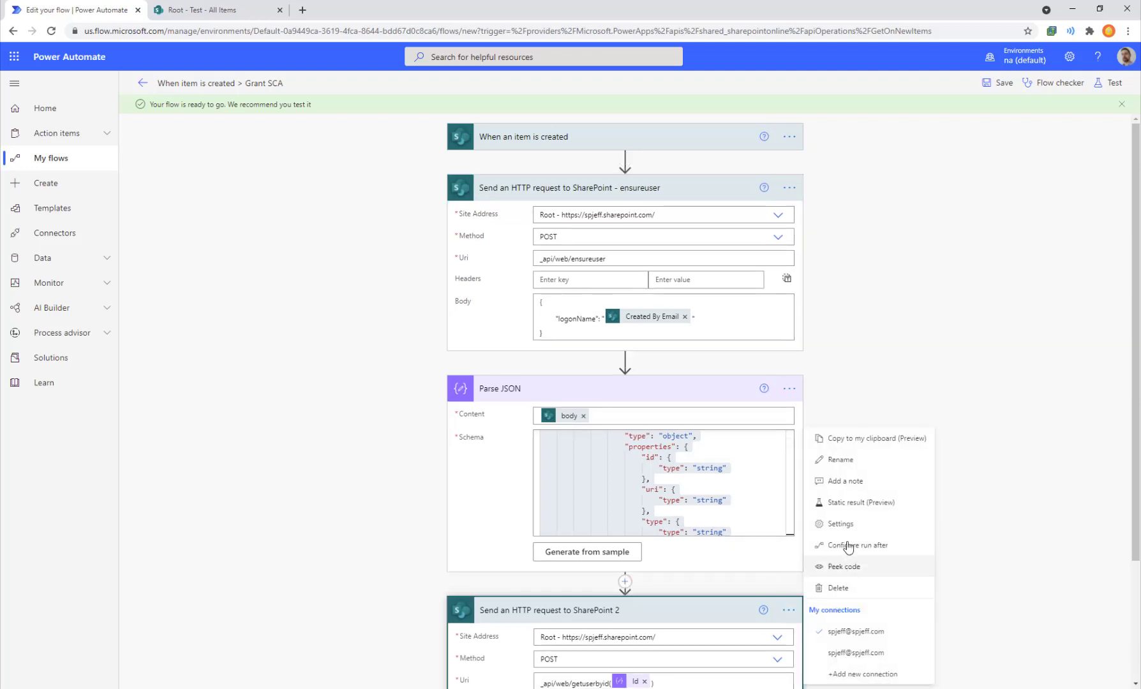
{"action": "left_click", "coordinate": [829, 461]}
{"action": "left_click", "coordinate": [674, 611]}
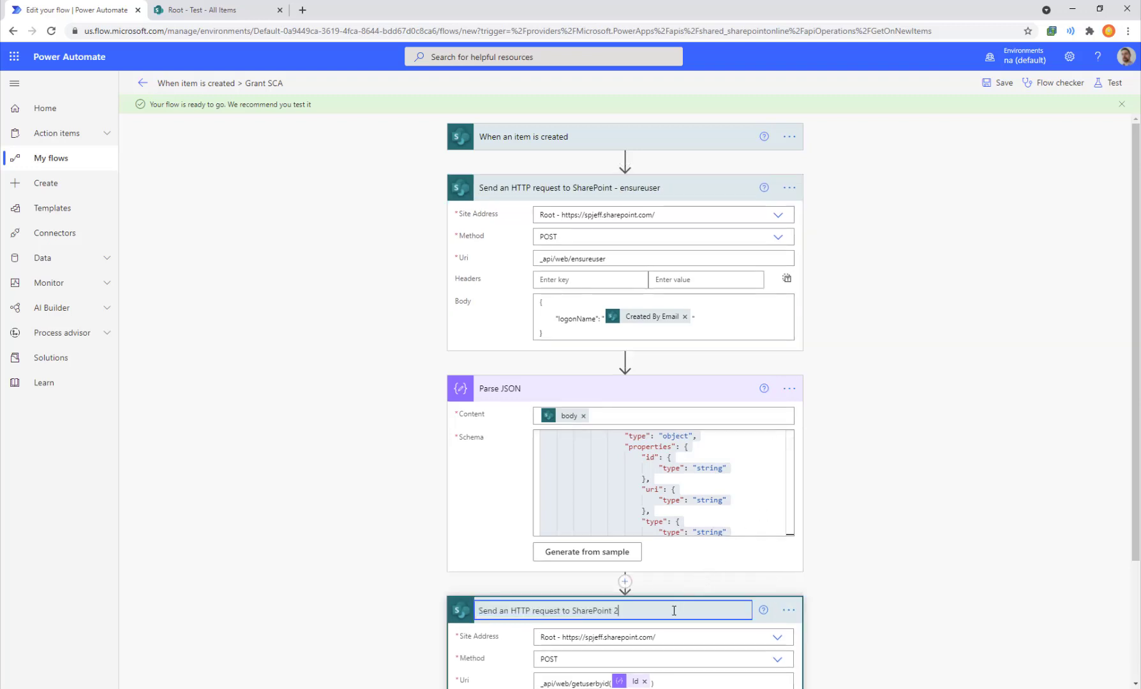
{"action": "type", "text": "- Grant SCA"}
{"action": "left_click", "coordinate": [846, 383]}
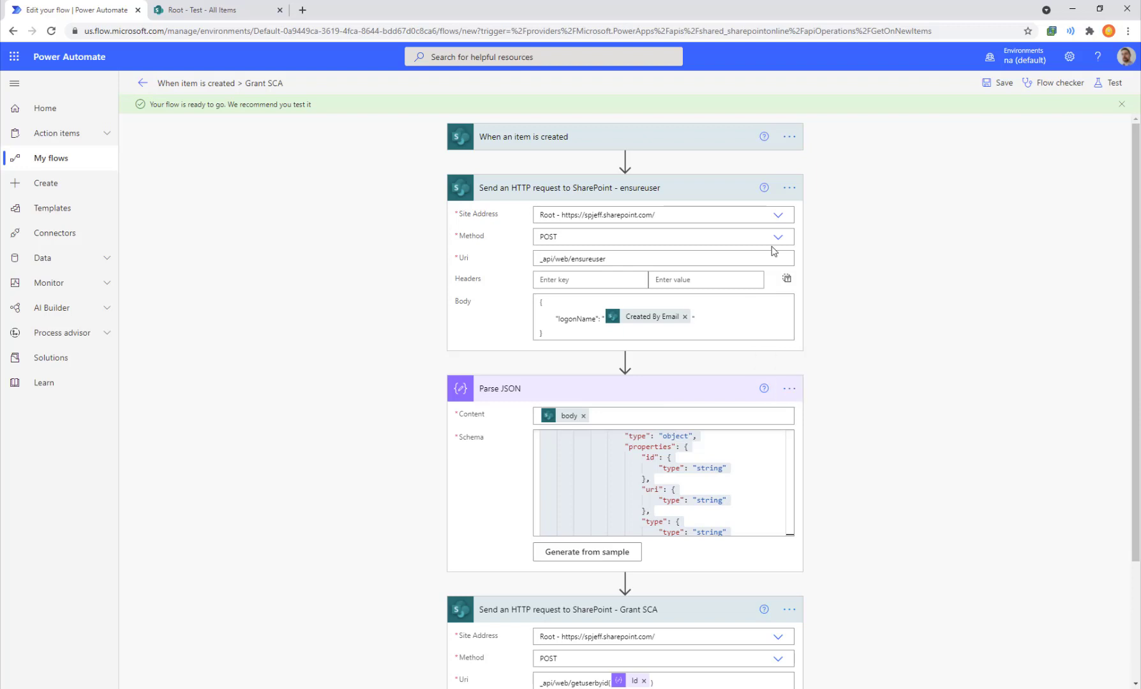
- Rename the Parse JSON step to 'Parse JSON - ensureuser' and collapse the first two cards
{"action": "left_click", "coordinate": [789, 389]}
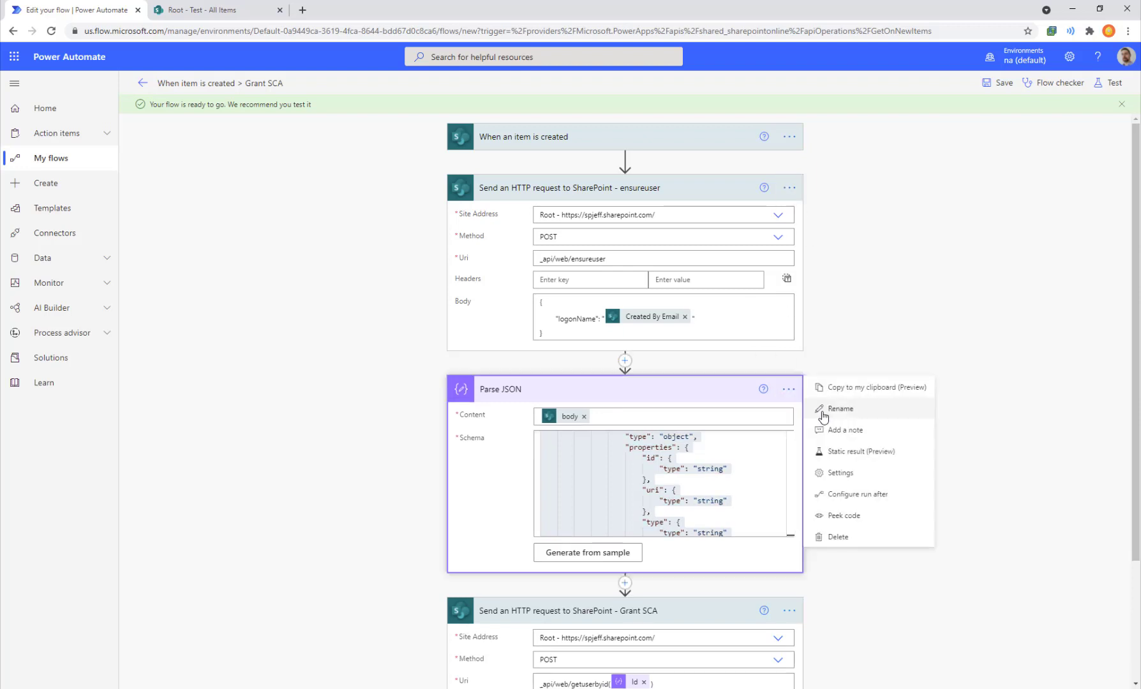
{"action": "left_click", "coordinate": [580, 395]}
{"action": "left_click", "coordinate": [579, 395]}
{"action": "left_click", "coordinate": [789, 389]}
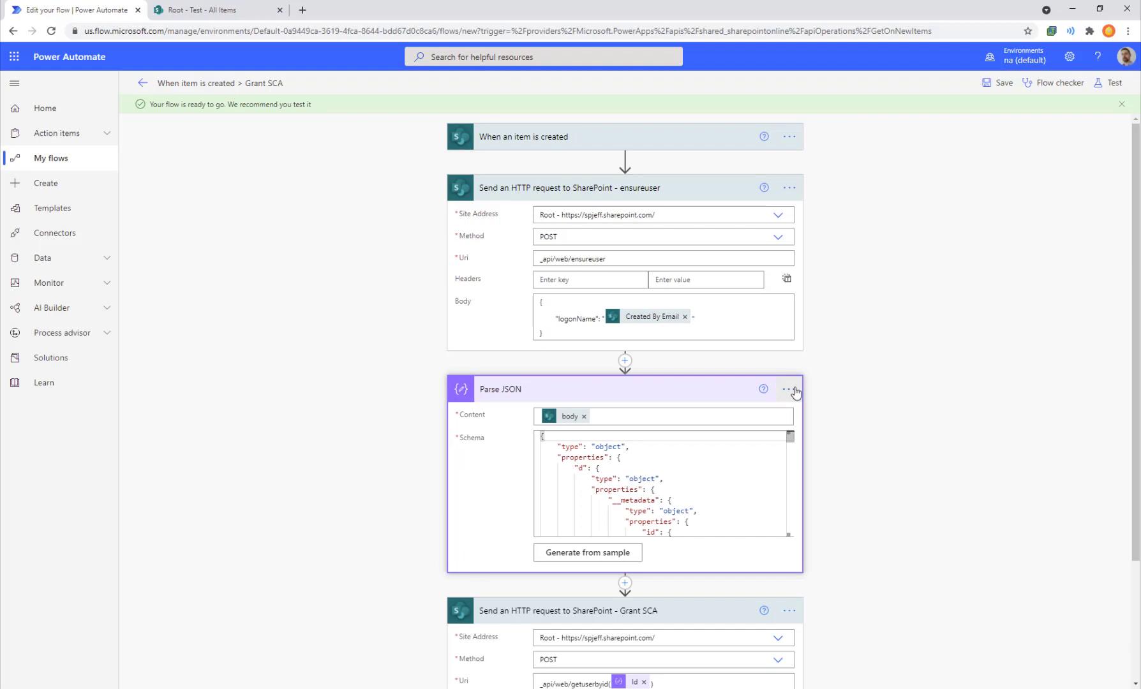
{"action": "left_click", "coordinate": [873, 409]}
{"action": "left_click", "coordinate": [558, 385]}
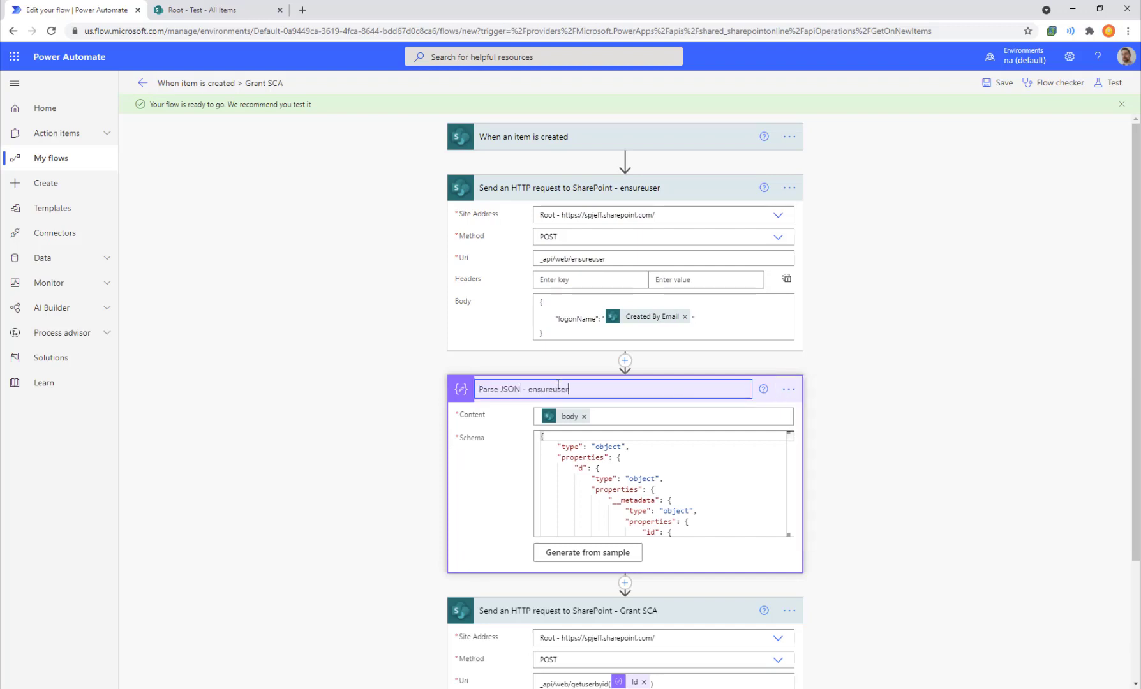
{"action": "left_click", "coordinate": [940, 348]}
{"action": "left_click", "coordinate": [687, 195]}
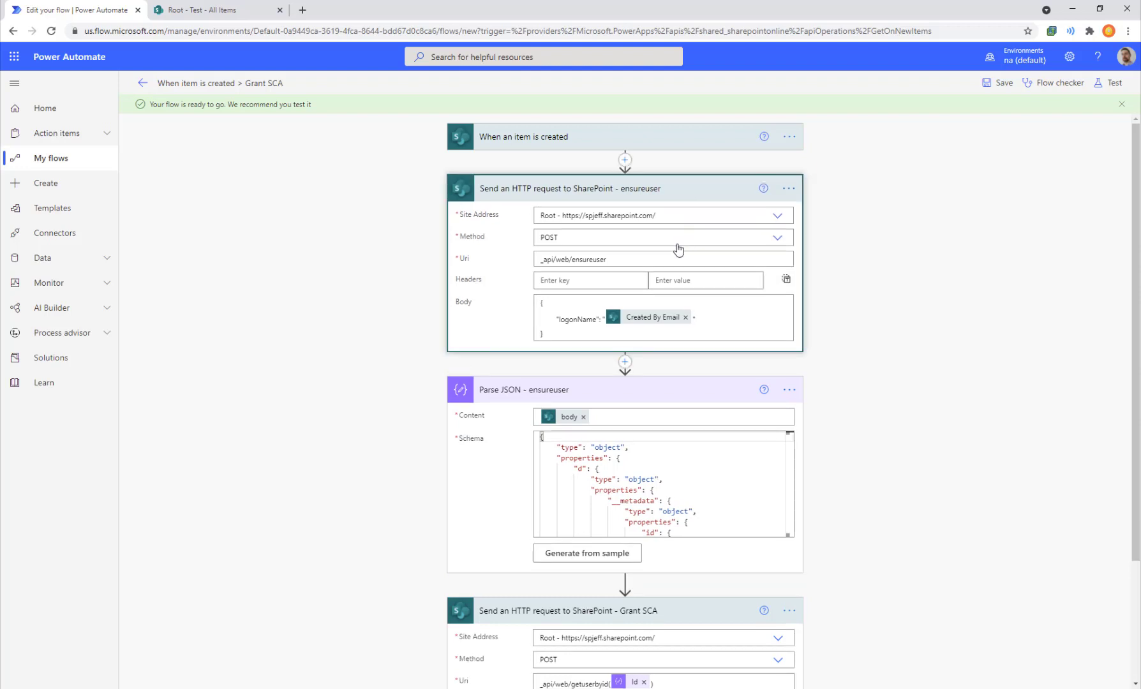
{"action": "left_click", "coordinate": [676, 246]}
- Collapse the Grant SCA step, highlight the renamed steps with screen annotations, then save
{"action": "left_click", "coordinate": [675, 293]}
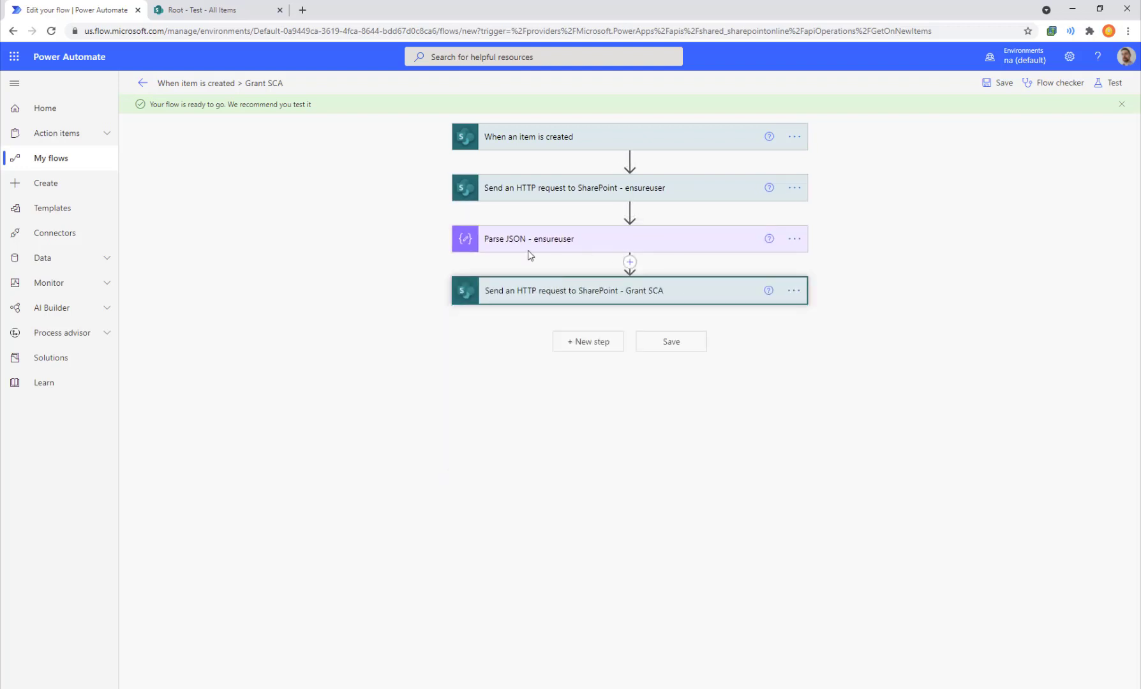
{"action": "mouse_move", "coordinate": [436, 169]}
{"action": "left_mouse_down"}
{"action": "mouse_move", "coordinate": [703, 247]}
{"action": "mouse_move", "coordinate": [716, 267]}
{"action": "left_mouse_up"}
{"action": "left_click_drag", "start_coordinate": [622, 194], "coordinate": [691, 199]}
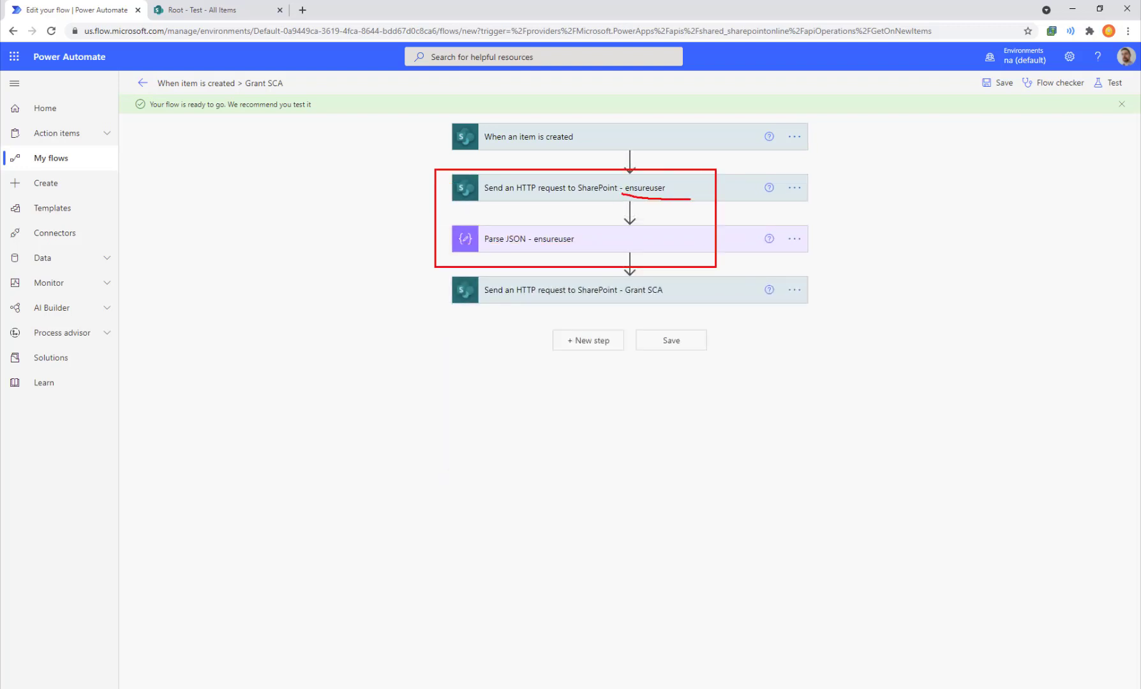
{"action": "left_click_drag", "start_coordinate": [525, 245], "coordinate": [596, 249]}
{"action": "mouse_move", "coordinate": [640, 312]}
{"action": "left_mouse_down"}
{"action": "mouse_move", "coordinate": [695, 297]}
{"action": "mouse_move", "coordinate": [667, 313]}
{"action": "left_mouse_up"}
{"action": "left_click_drag", "start_coordinate": [682, 298], "coordinate": [784, 397]}
{"action": "key", "text": "Escape"}
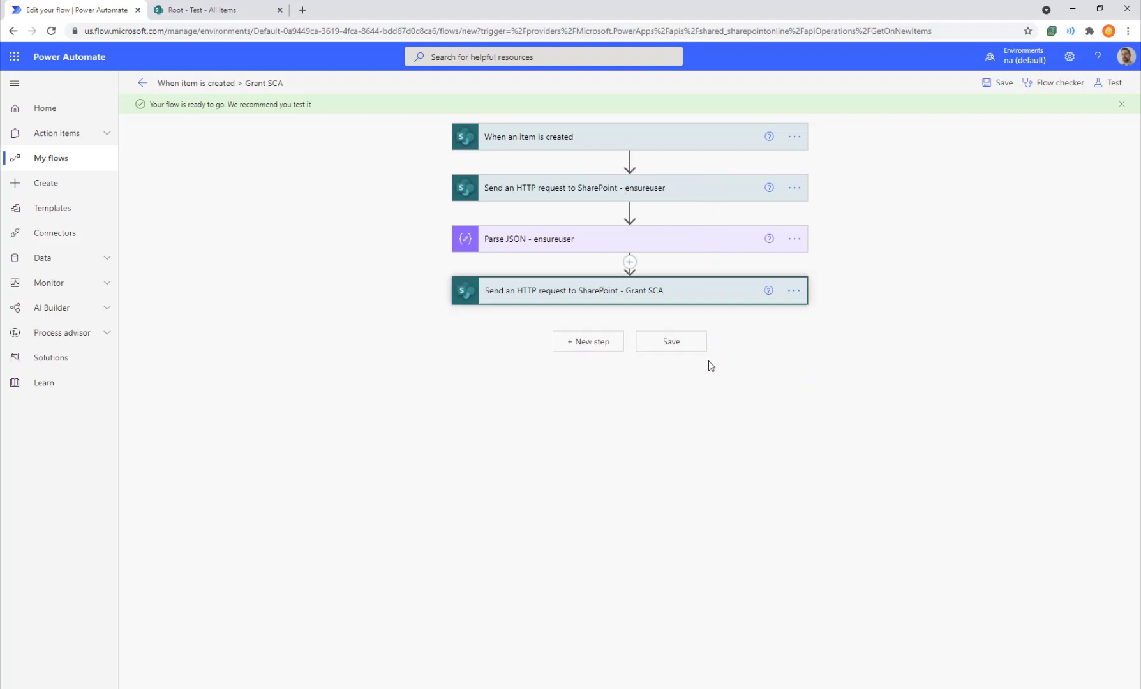
{"action": "left_click", "coordinate": [673, 343]}
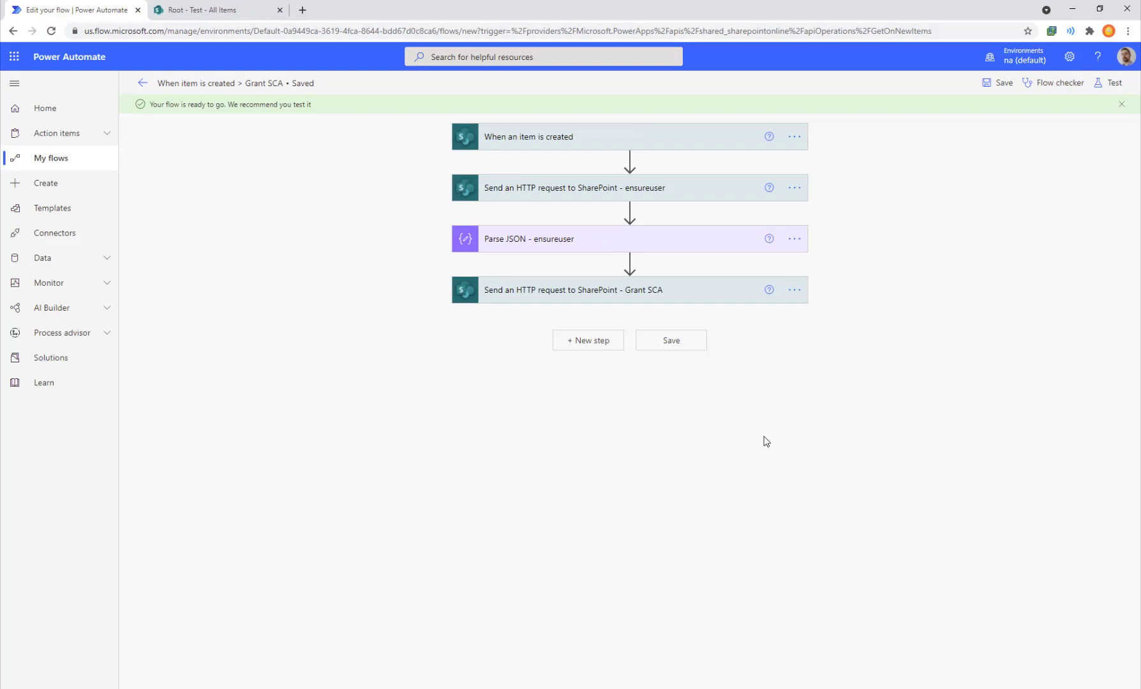